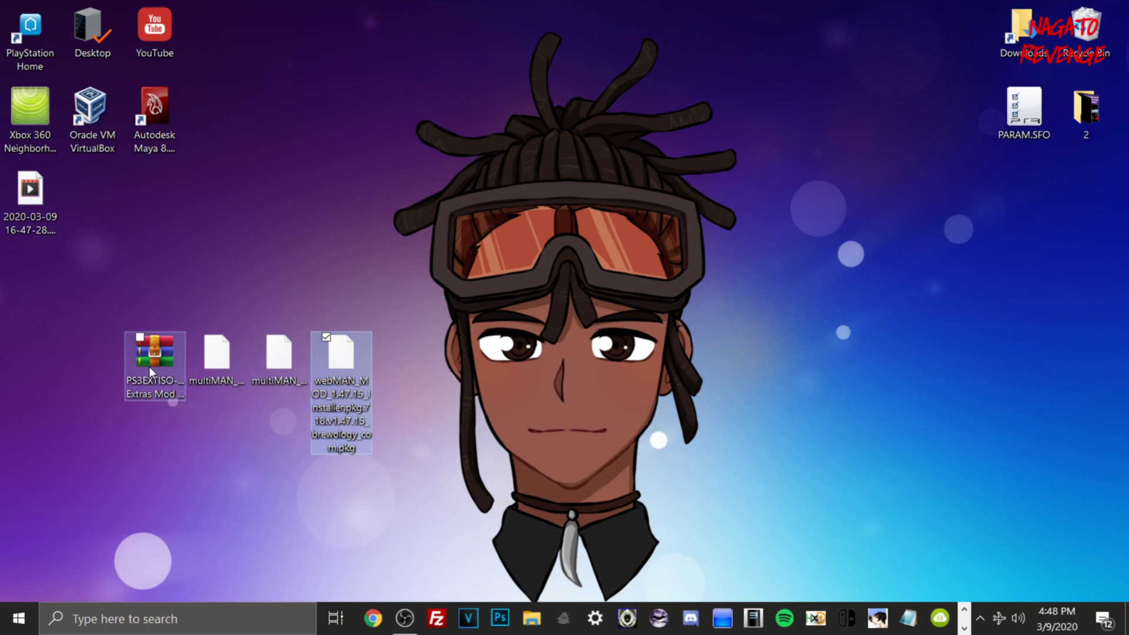
# Open File Explorer from the taskbar and go to the USB (I:) drive.
pyautogui.click(531, 617)
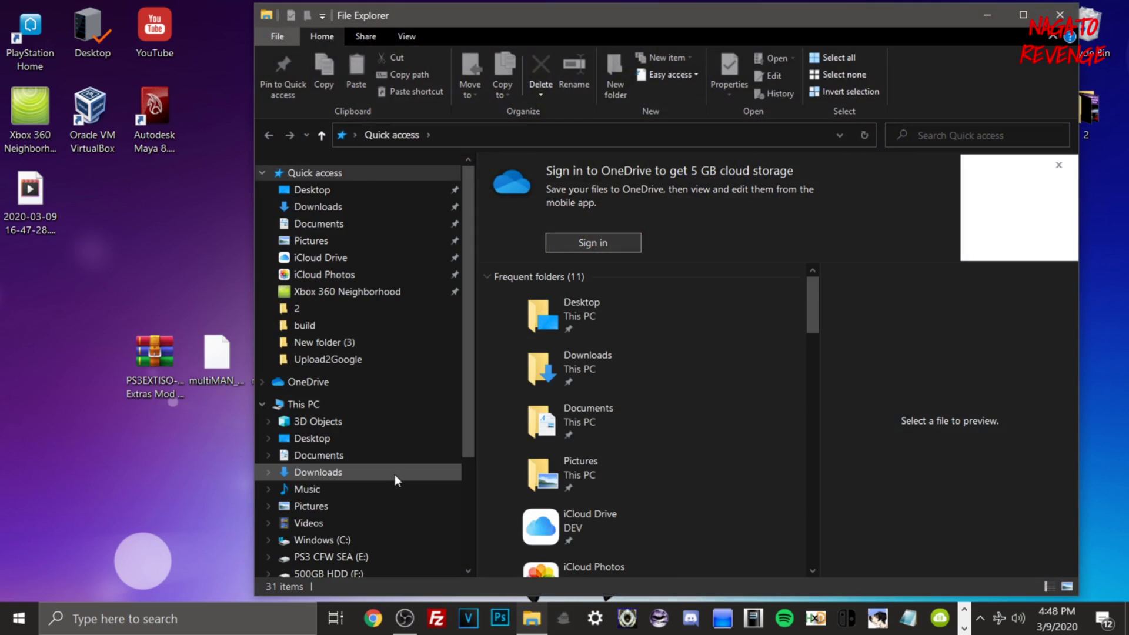
pyautogui.scroll(-2, 391, 492)
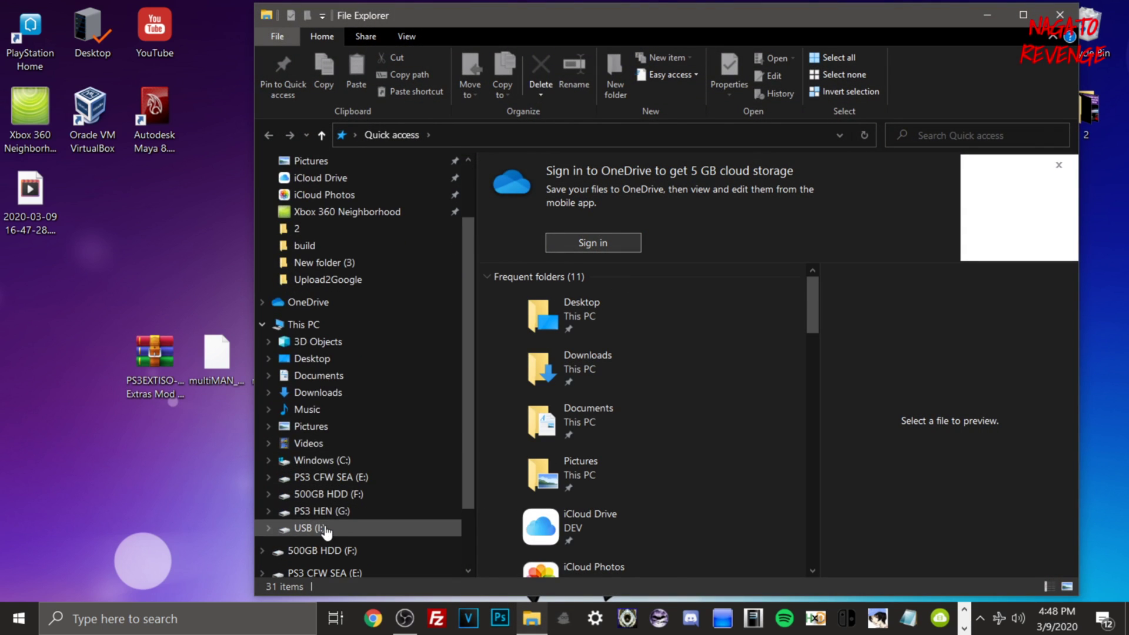
pyautogui.click(325, 528)
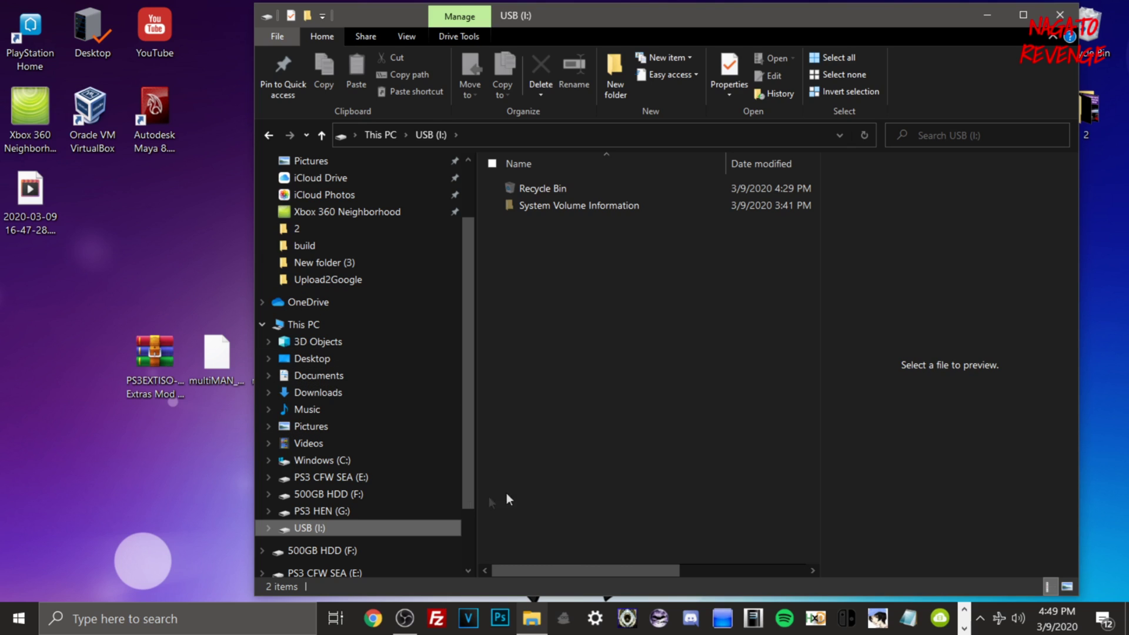
pyautogui.rightClick(383, 526)
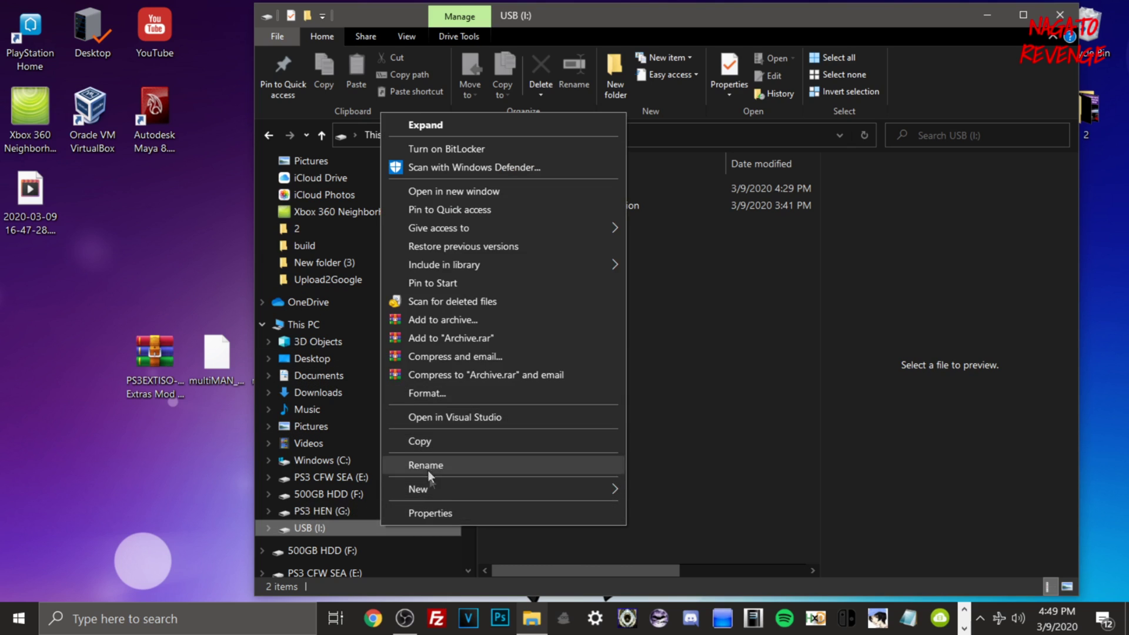
pyautogui.click(446, 514)
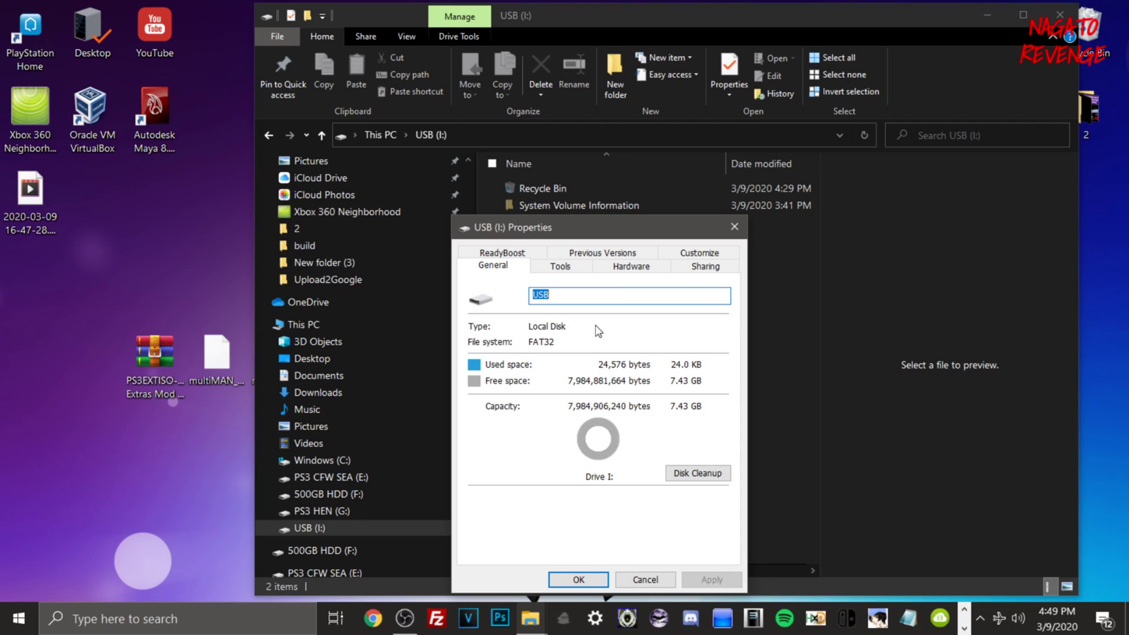
pyautogui.click(734, 227)
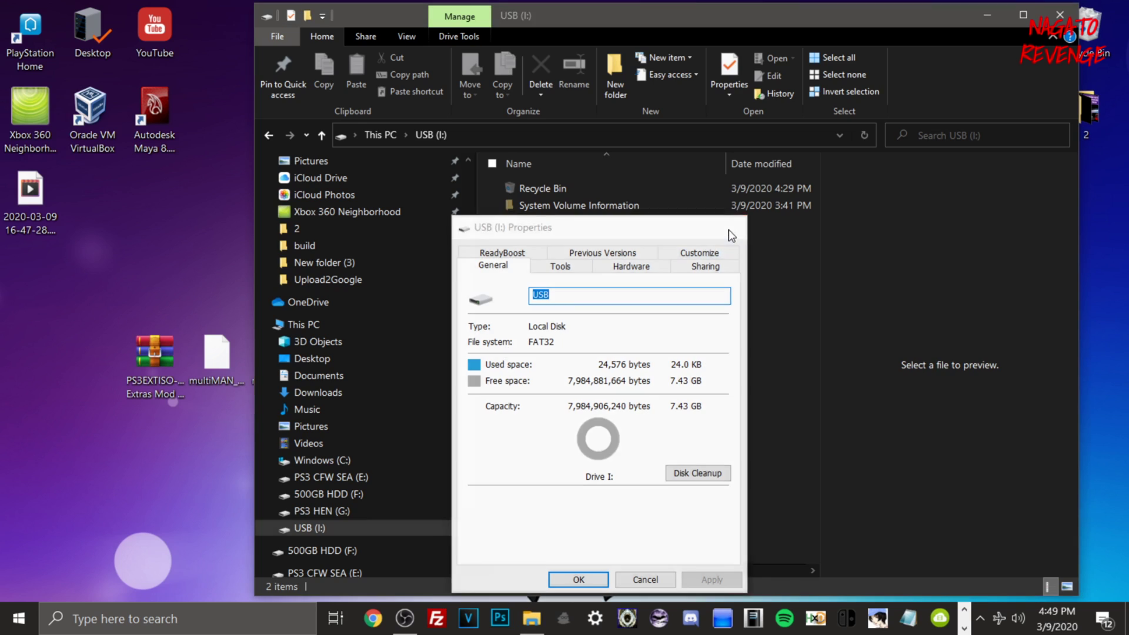
# Open Format for USB (I:) and choose FAT32 with the default allocation unit size.
pyautogui.rightClick(337, 527)
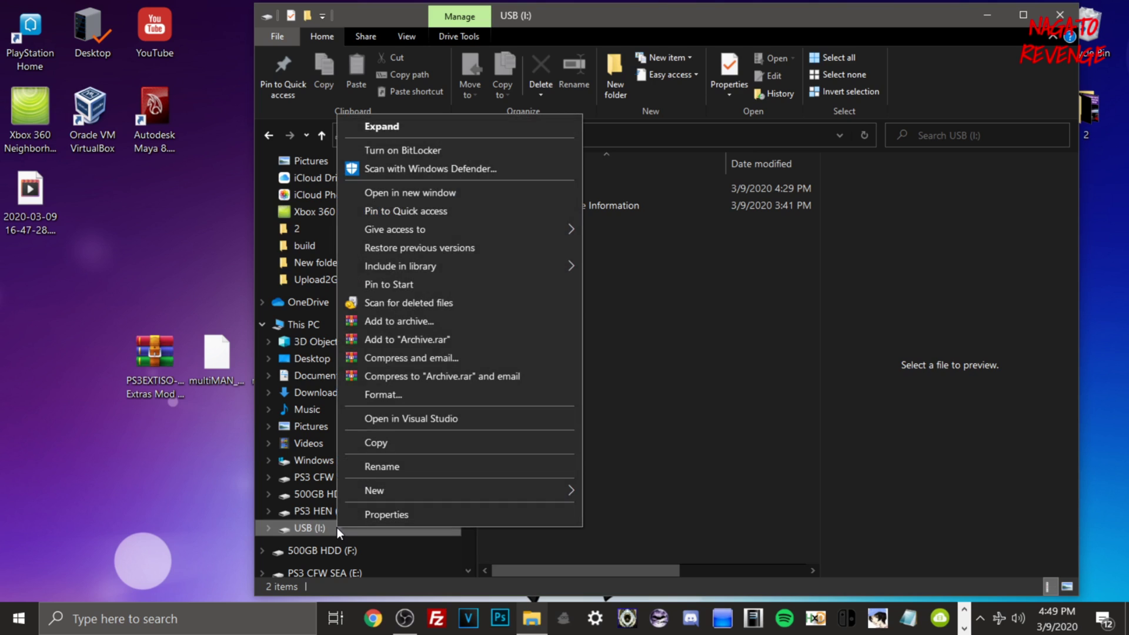
pyautogui.click(391, 394)
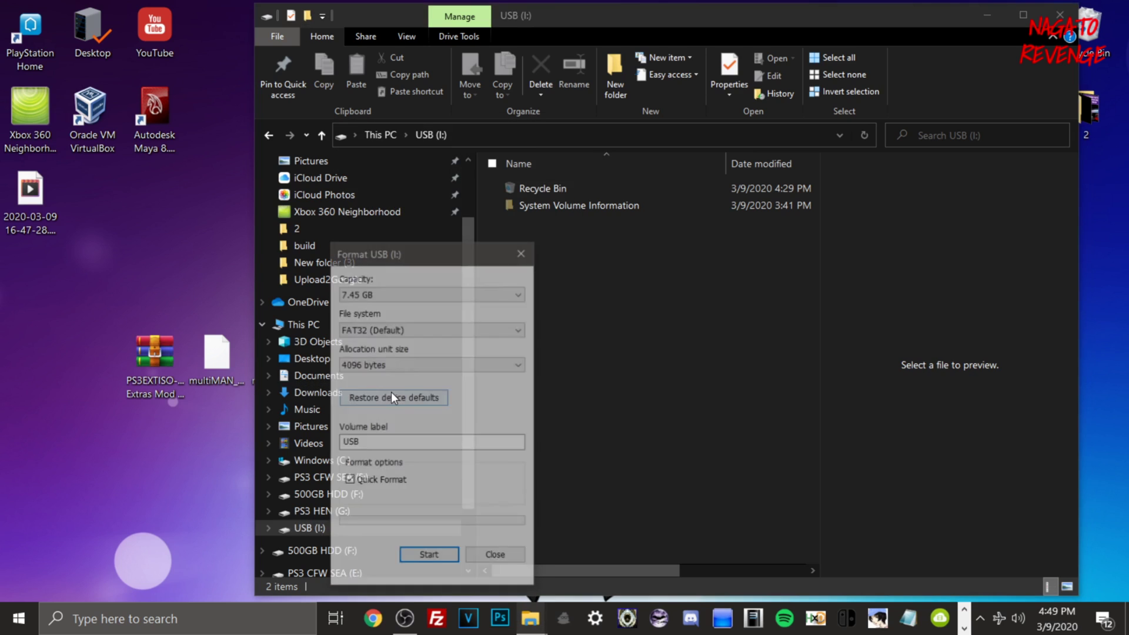
pyautogui.click(403, 331)
pyautogui.click(391, 342)
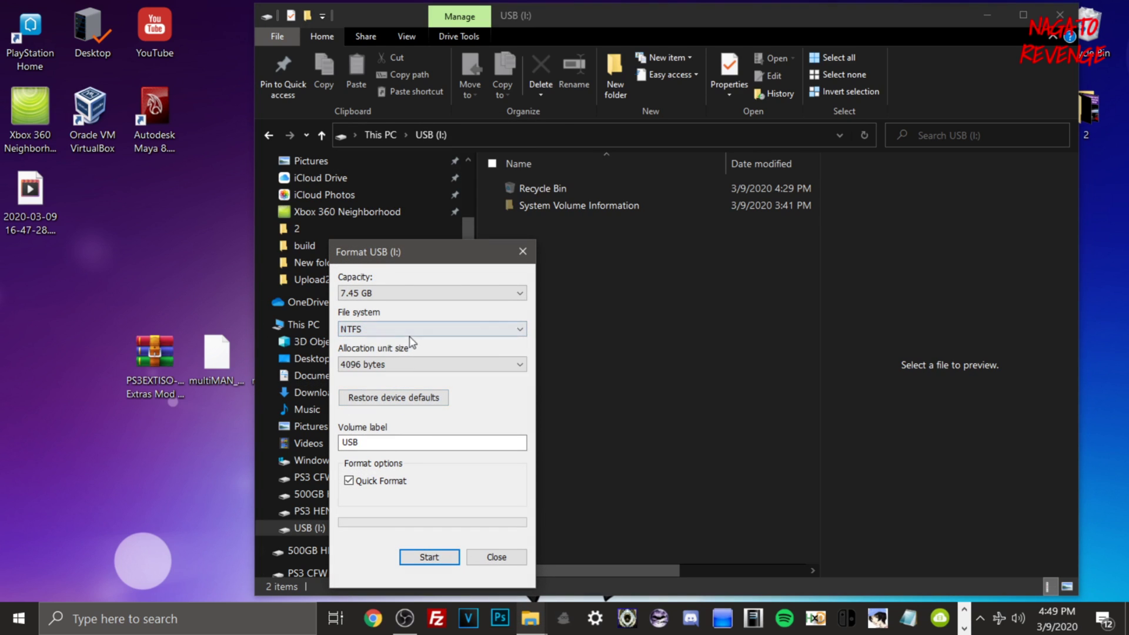
pyautogui.click(411, 331)
pyautogui.click(396, 362)
pyautogui.click(390, 328)
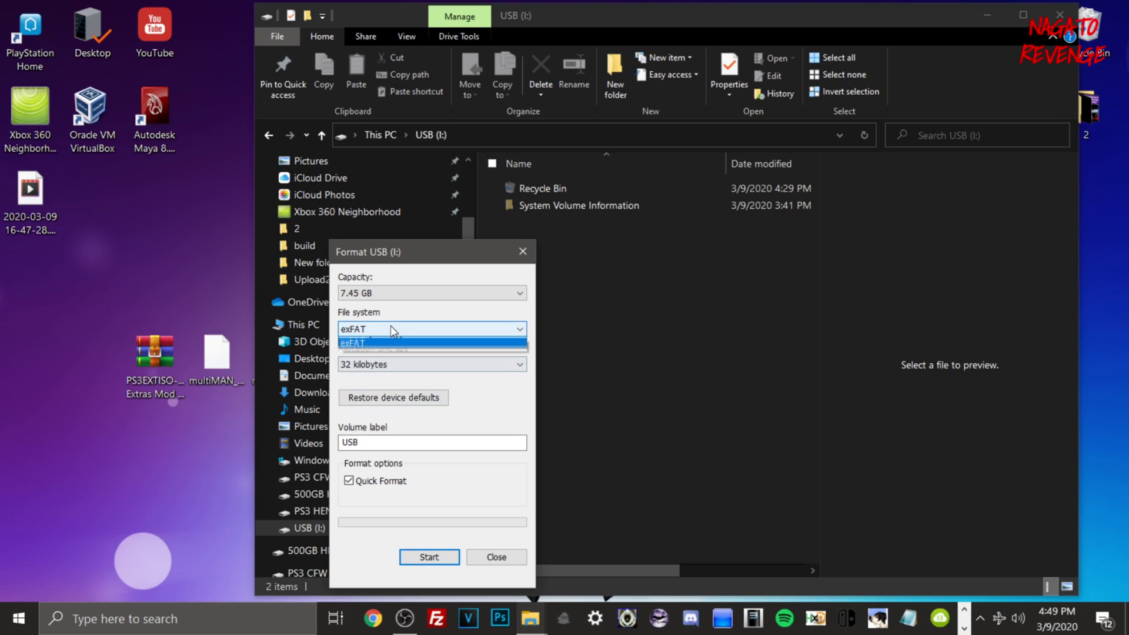
pyautogui.click(408, 352)
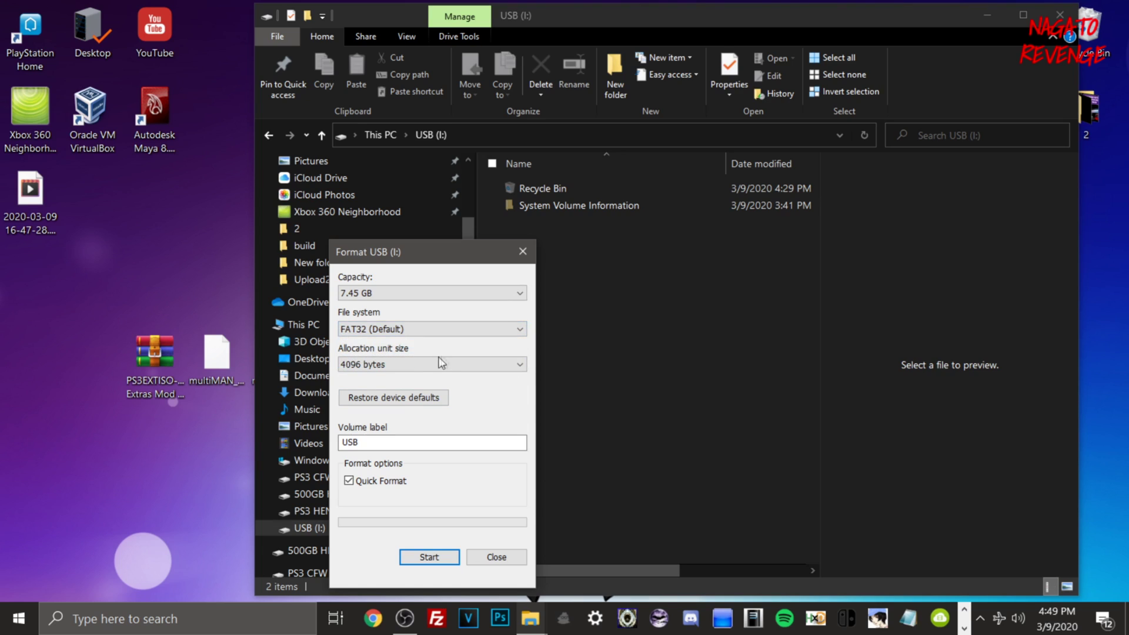
pyautogui.click(419, 364)
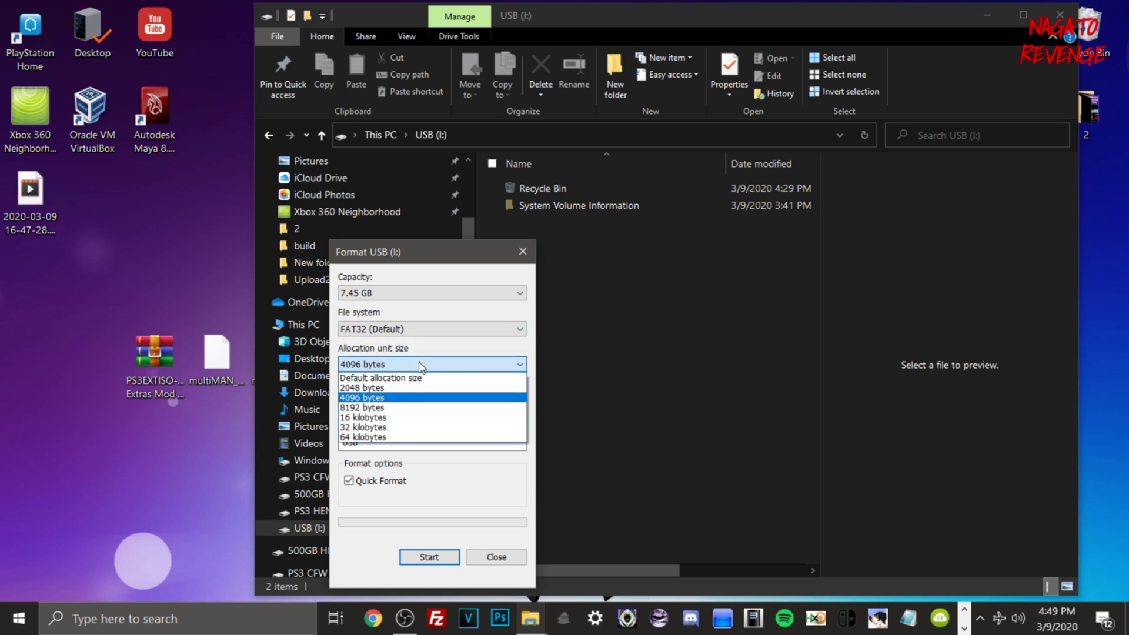
pyautogui.click(394, 380)
# Keep the volume label USB and Quick Format, then run the format and acknowledge completion.
pyautogui.moveTo(396, 444); pyautogui.dragTo(341, 443)
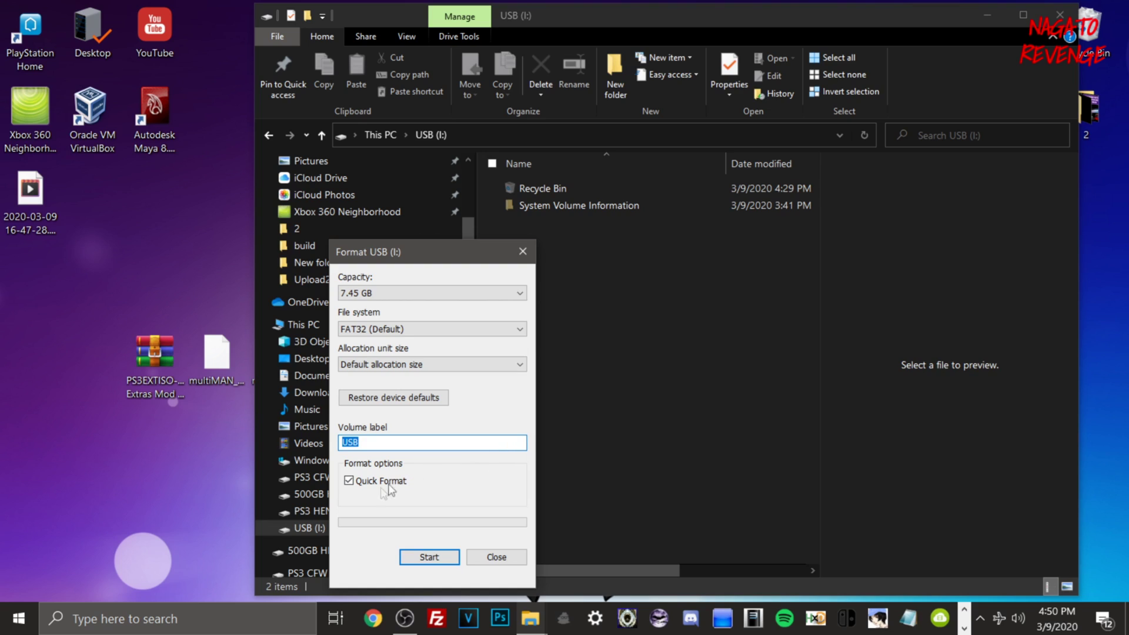
pyautogui.click(350, 483)
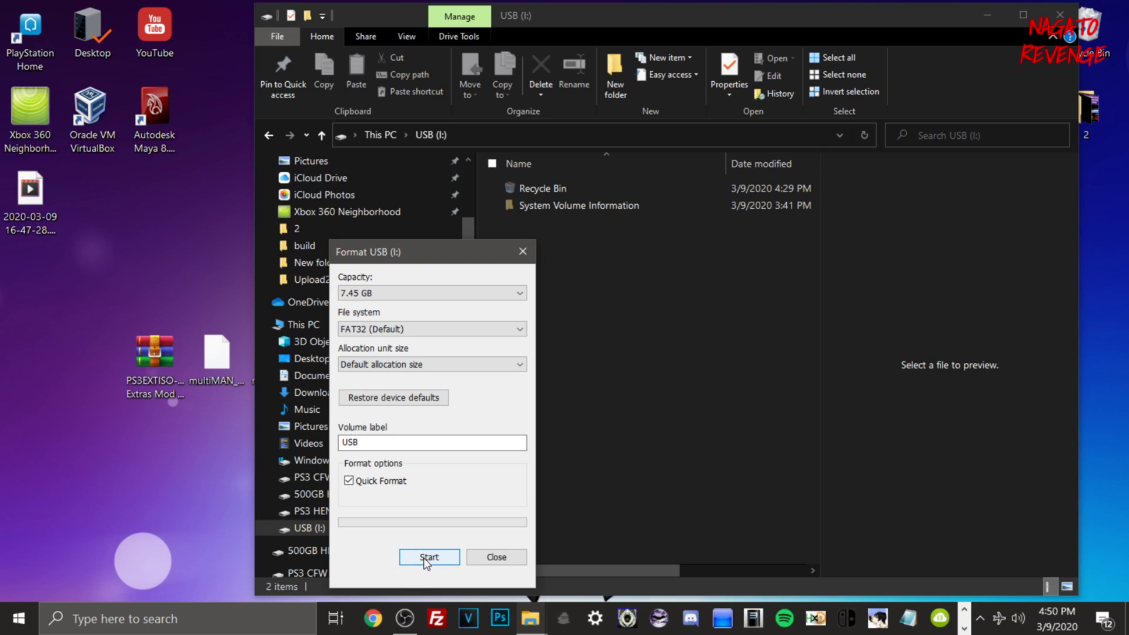
pyautogui.click(424, 560)
pyautogui.click(601, 312)
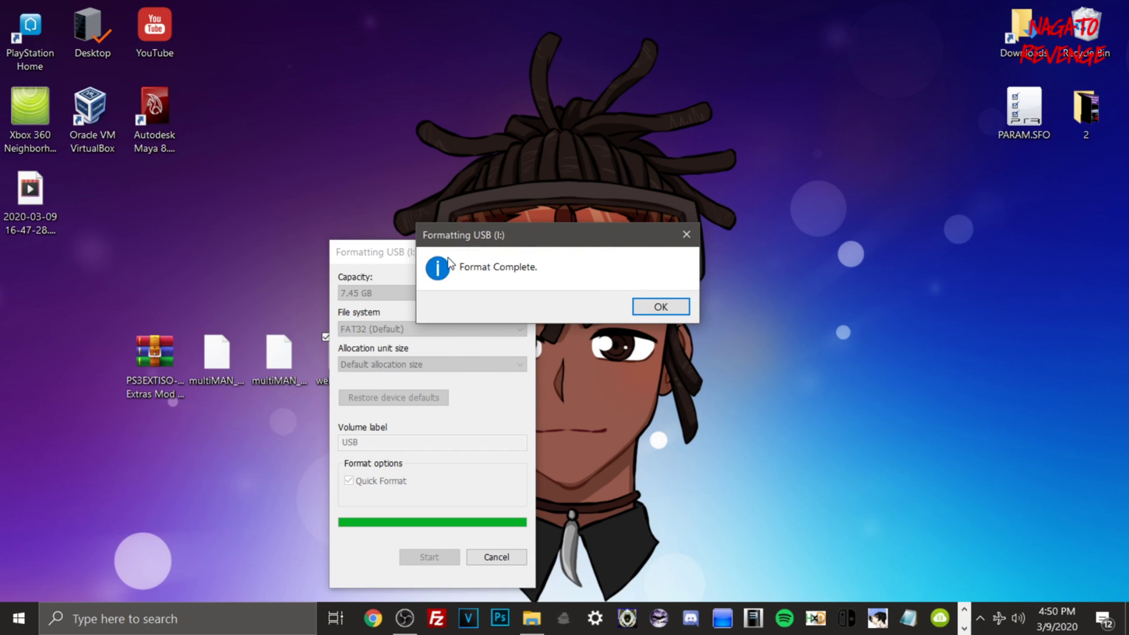
pyautogui.click(647, 305)
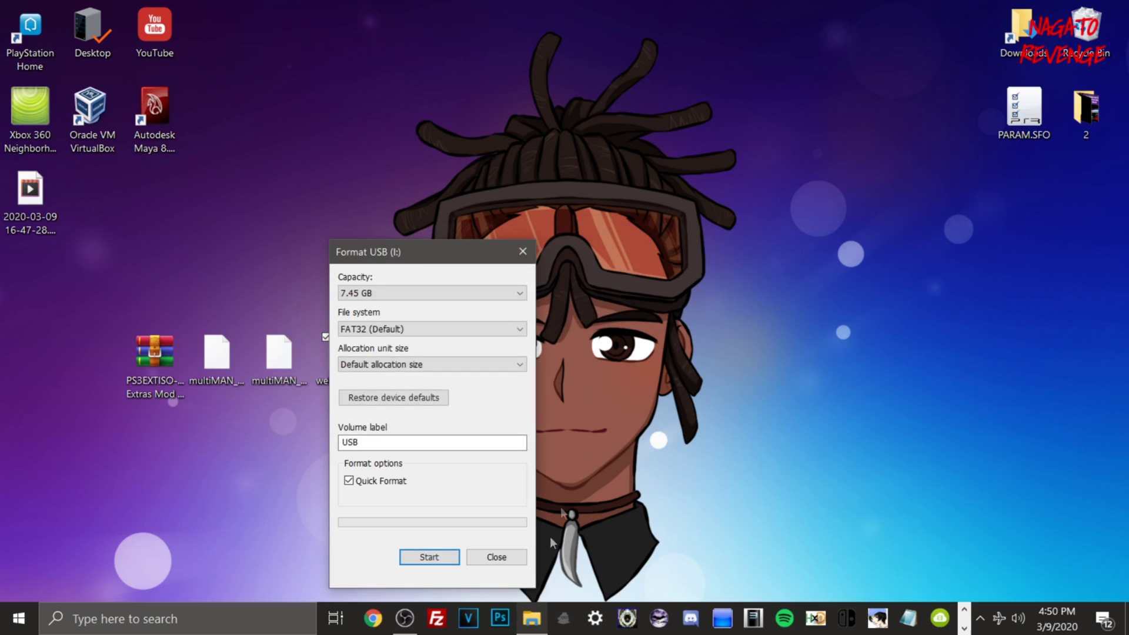
# Close the Format window and reopen the USB (I:) drive in File Explorer.
pyautogui.click(497, 558)
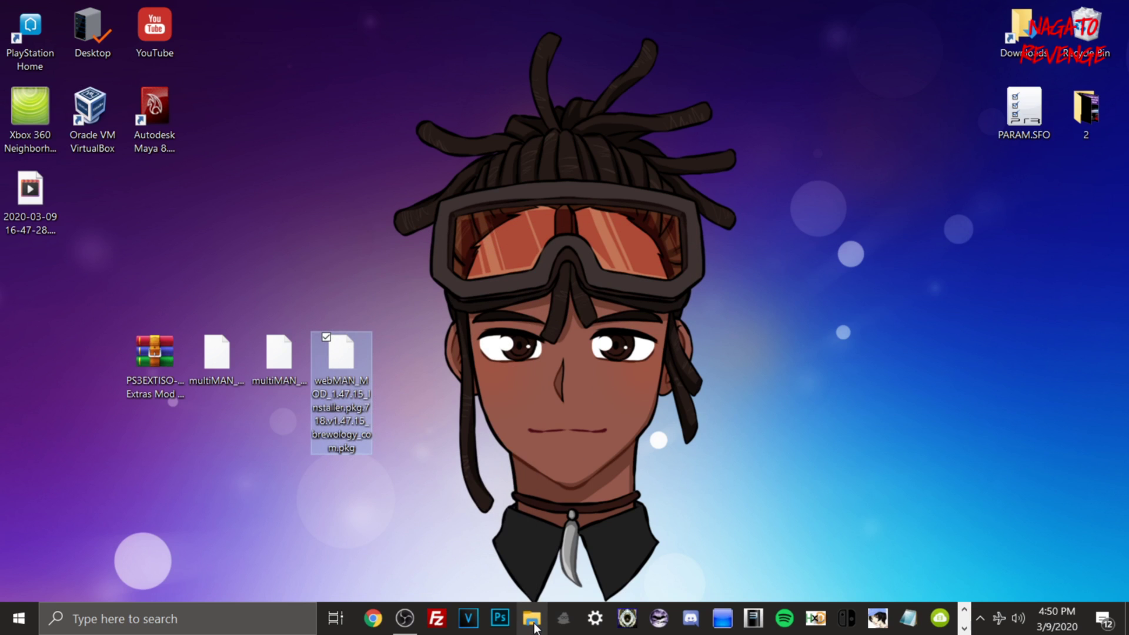
pyautogui.click(532, 619)
pyautogui.scroll(-3, 359, 559)
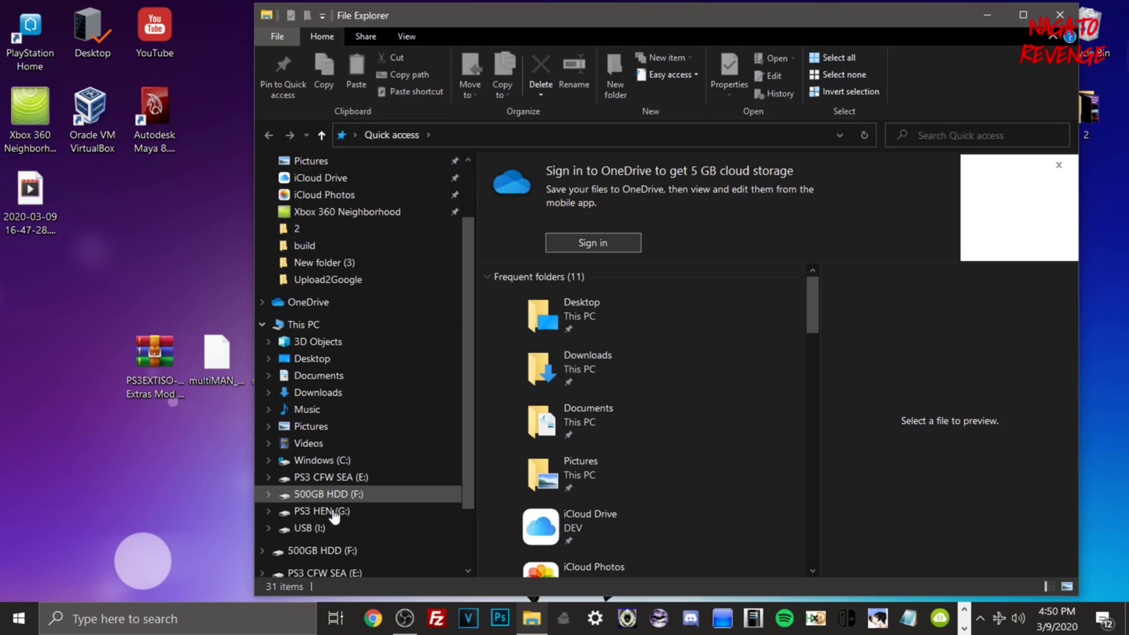
pyautogui.click(331, 530)
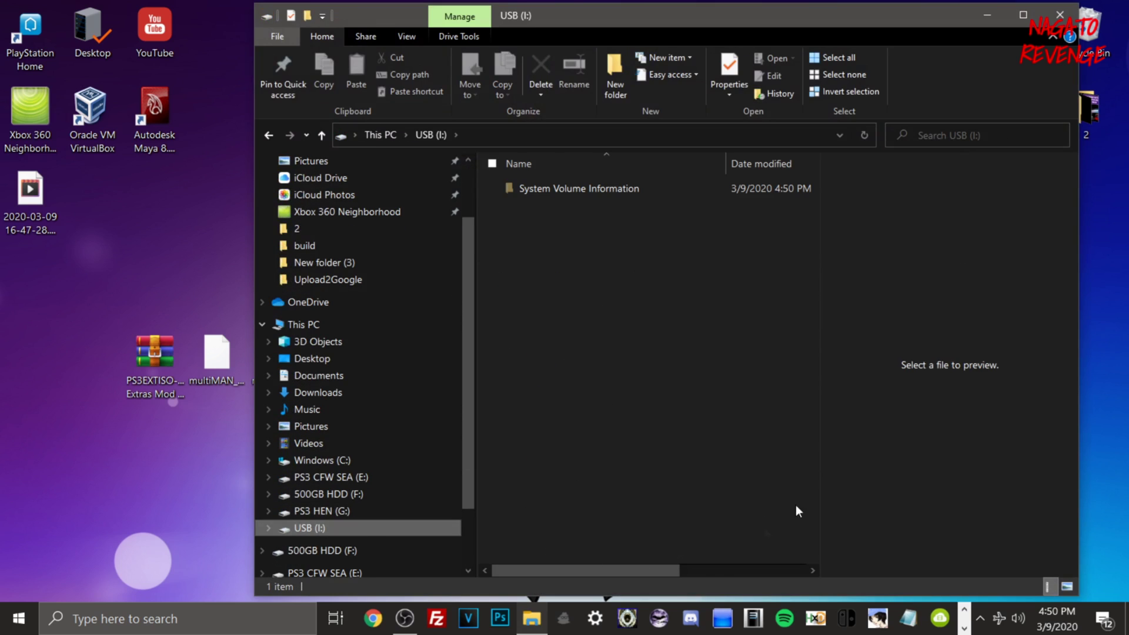
# Check the formatted drive's Properties showing 7.43 GB free, then close them.
pyautogui.rightClick(393, 527)
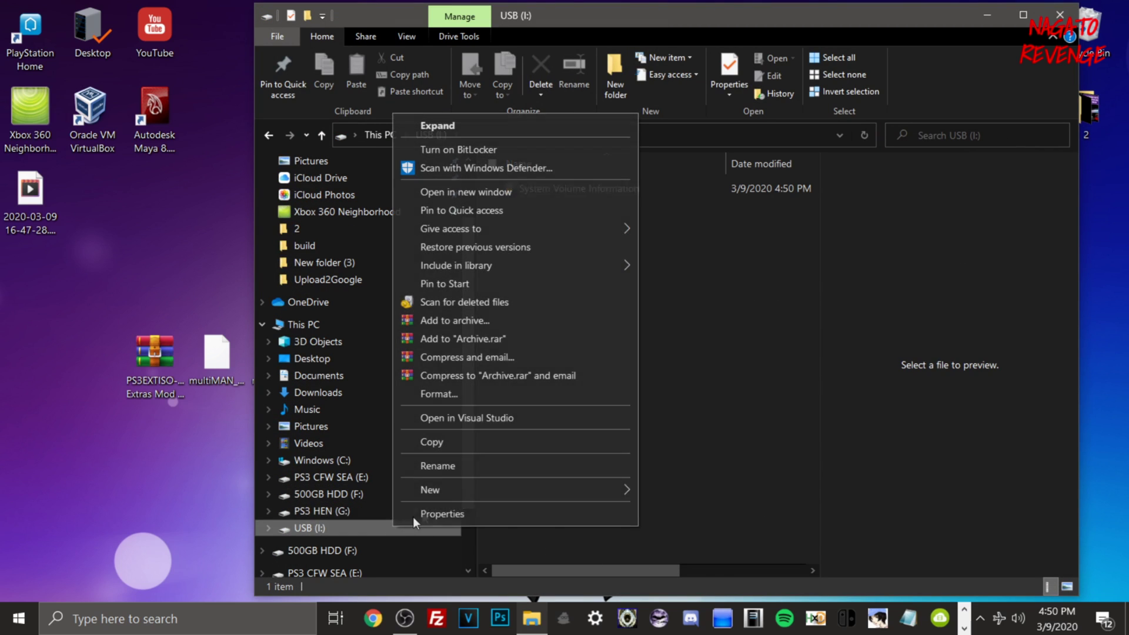
pyautogui.click(456, 514)
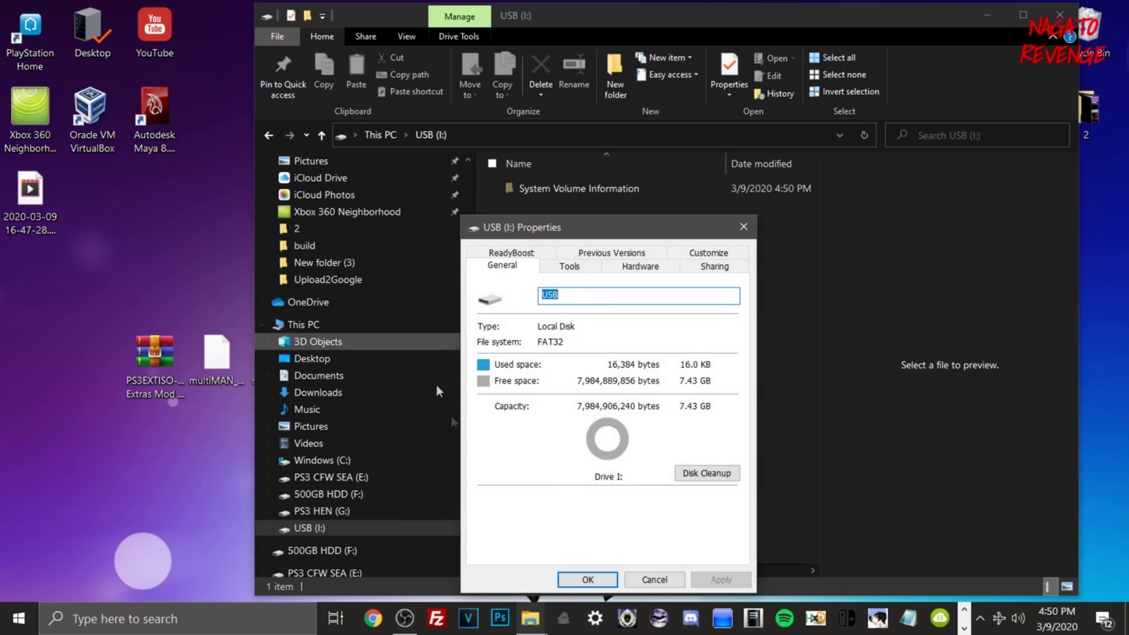
pyautogui.click(744, 227)
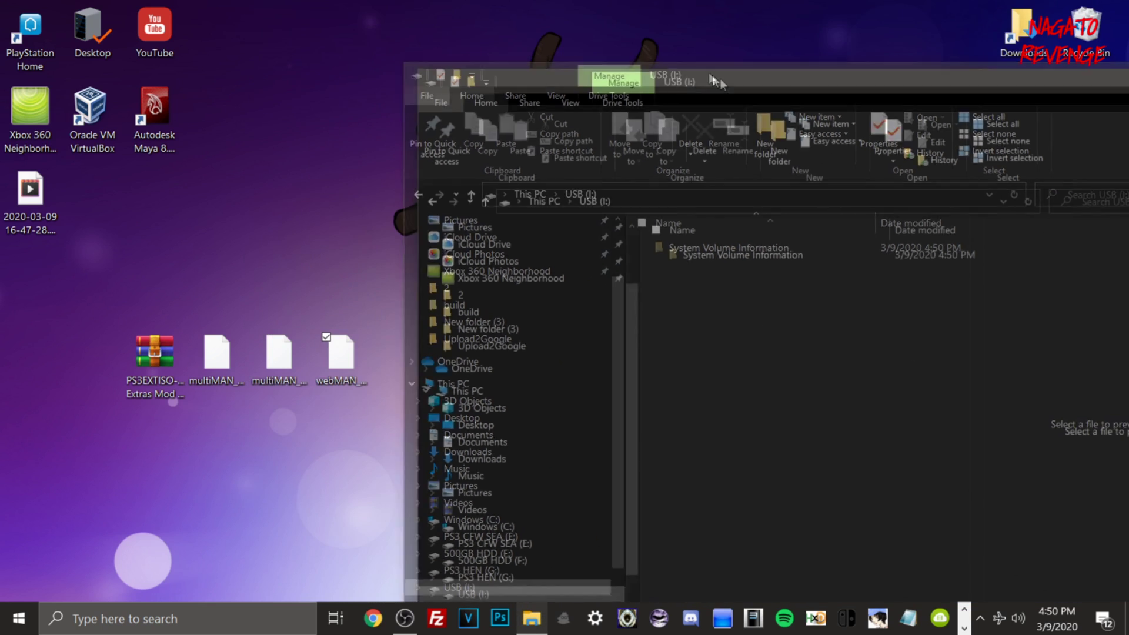
# Drag the multiMAN 04.85.01, multiMAN 04.82.00 and webMAN_MOD 1.47.15 .pkg files onto USB (I:).
pyautogui.moveTo(122, 319); pyautogui.dragTo(348, 408)
pyautogui.click(348, 408)
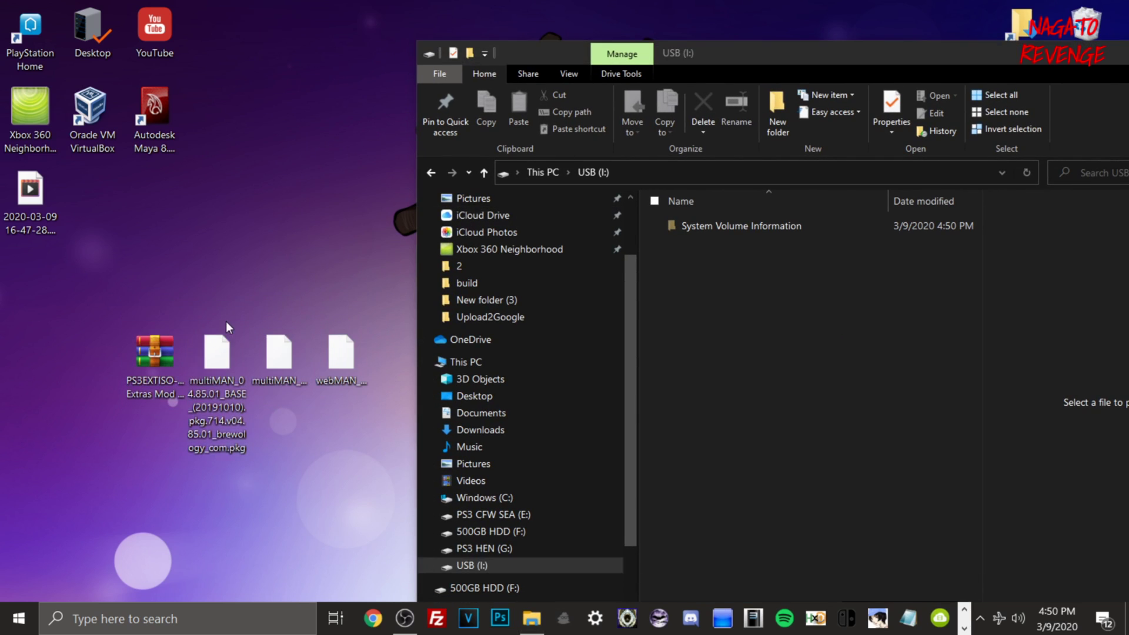
pyautogui.moveTo(221, 362); pyautogui.dragTo(778, 301)
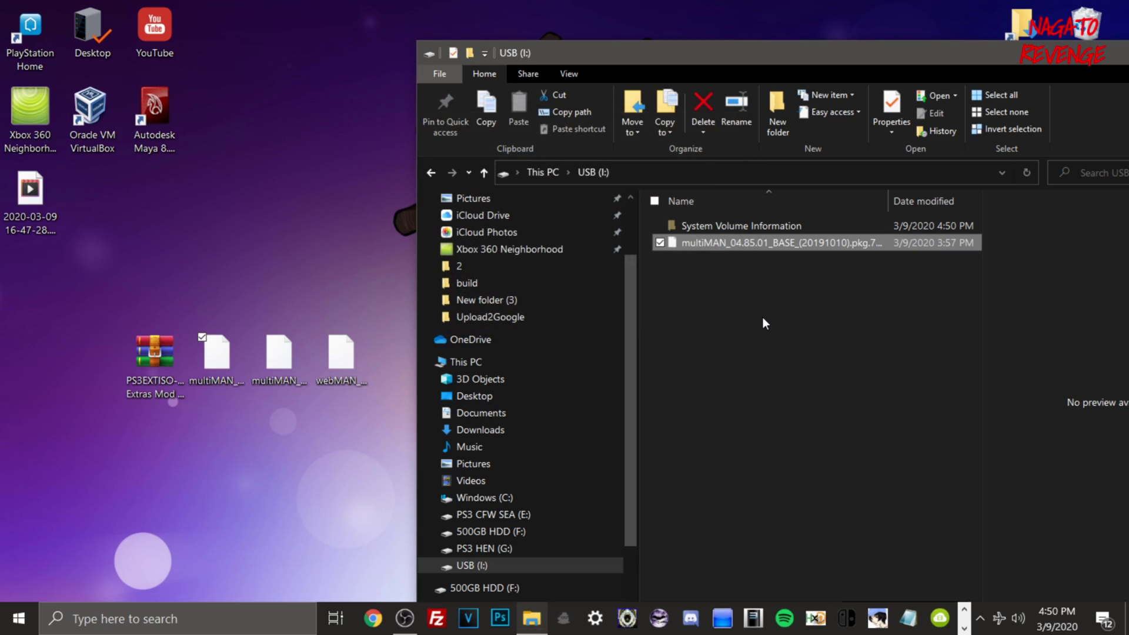
pyautogui.click(279, 352)
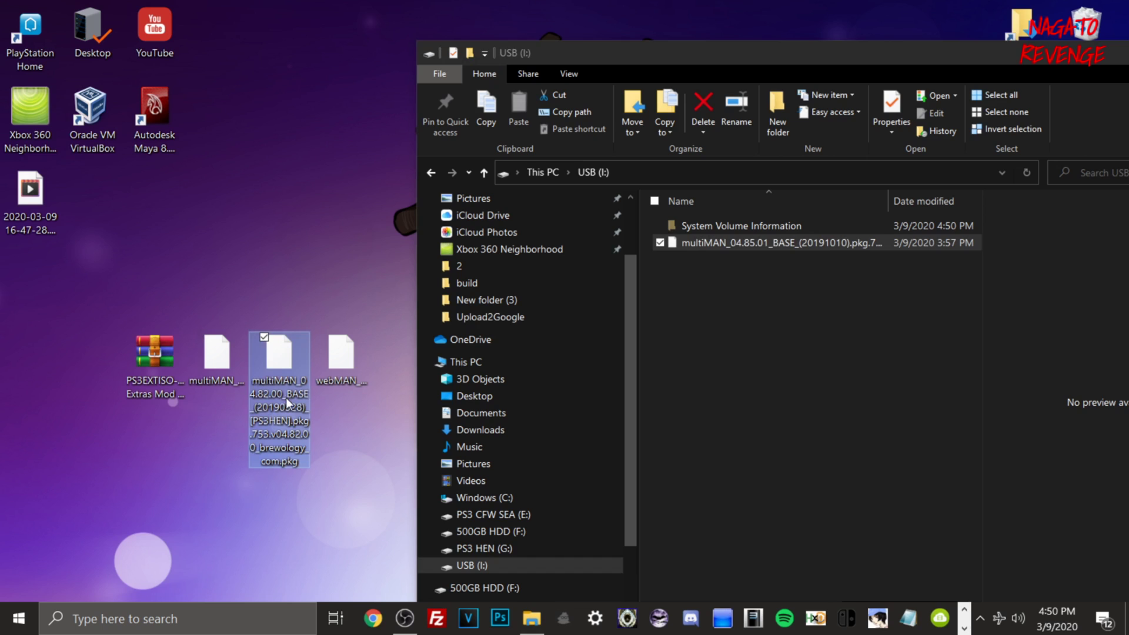
pyautogui.moveTo(286, 402); pyautogui.dragTo(748, 323)
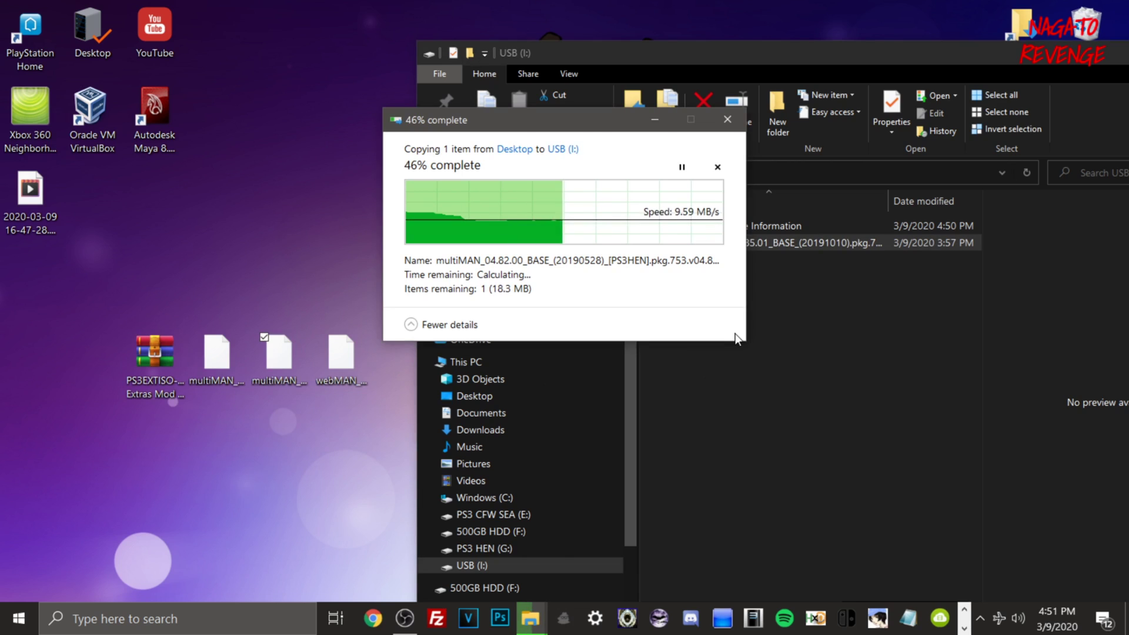
pyautogui.click(324, 355)
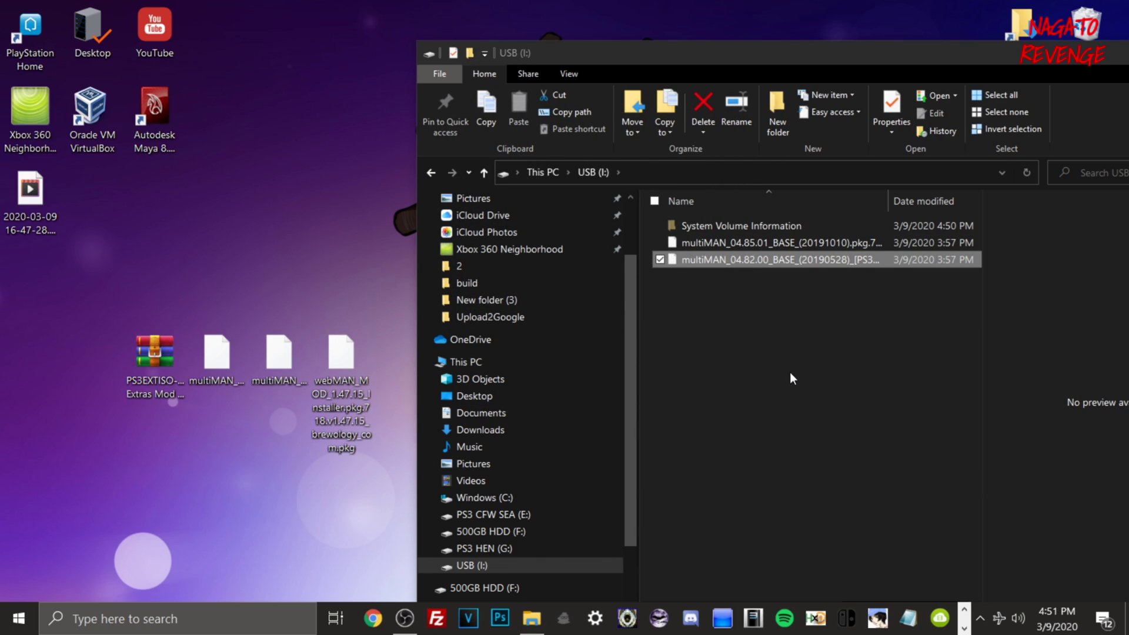
pyautogui.moveTo(341, 355); pyautogui.dragTo(775, 303)
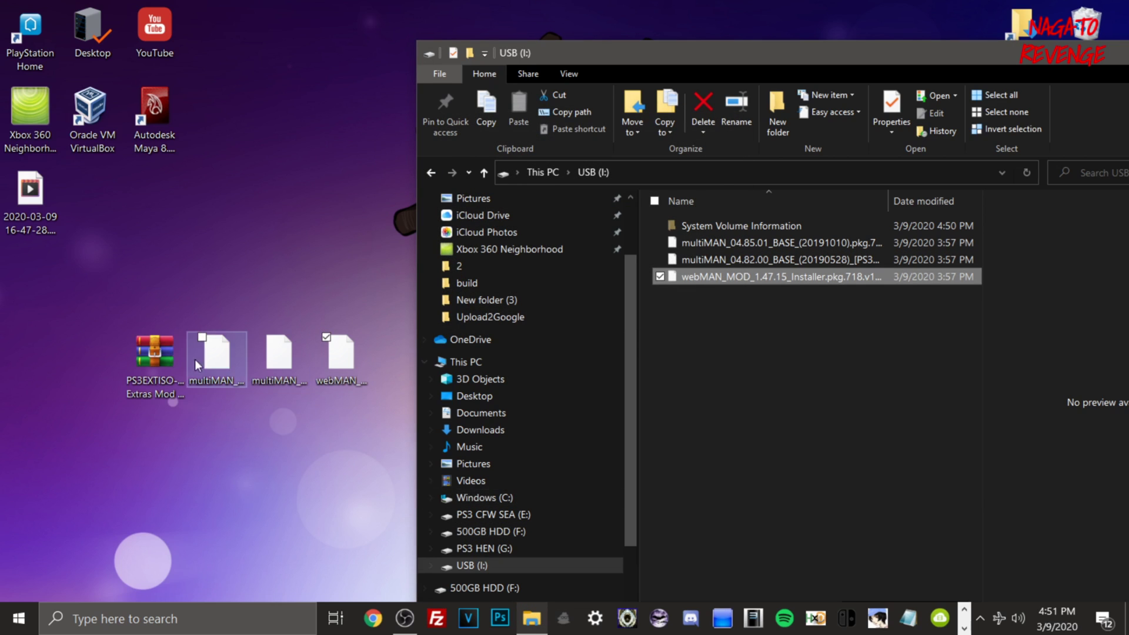
pyautogui.click(150, 365)
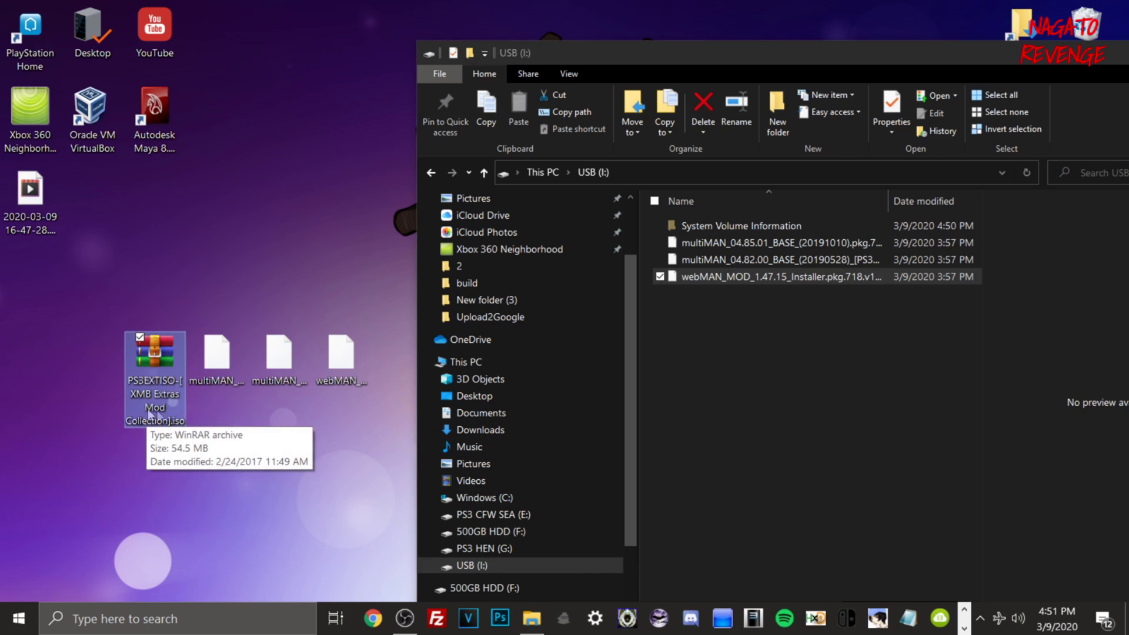
# Create a new folder named PS3ISO on the USB drive and open it.
pyautogui.click(774, 110)
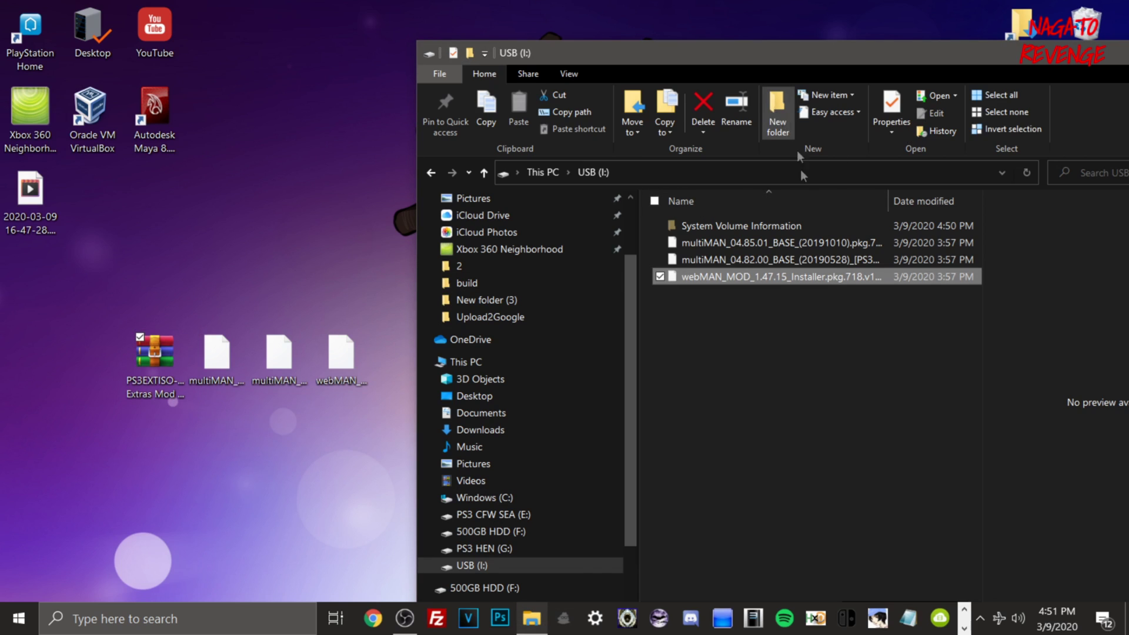
pyautogui.click(781, 108)
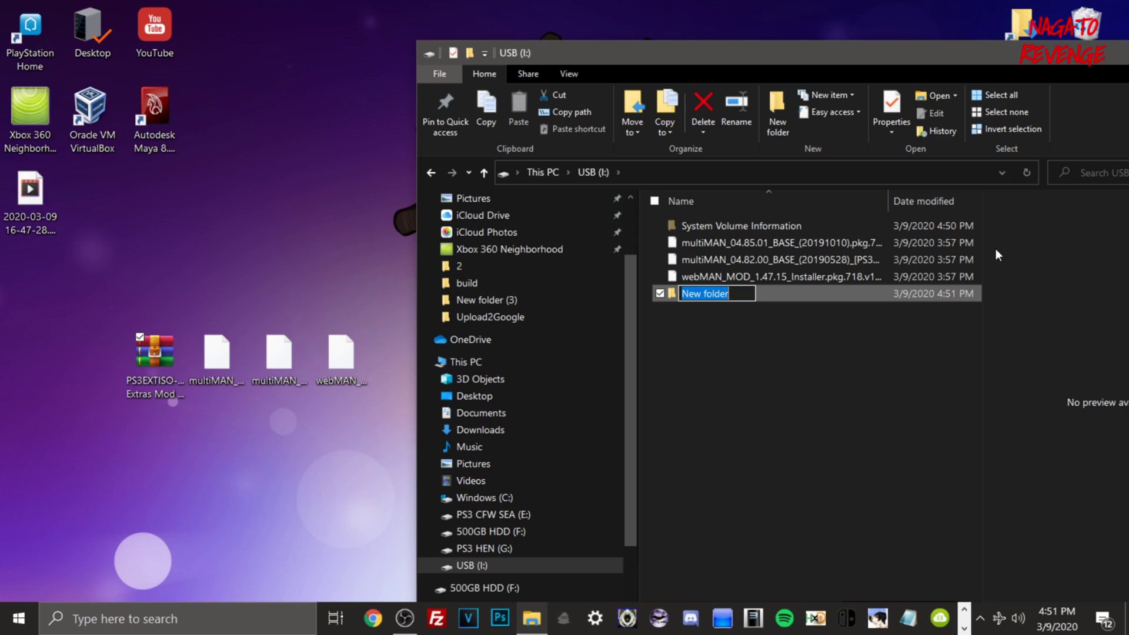
pyautogui.write('PS3')
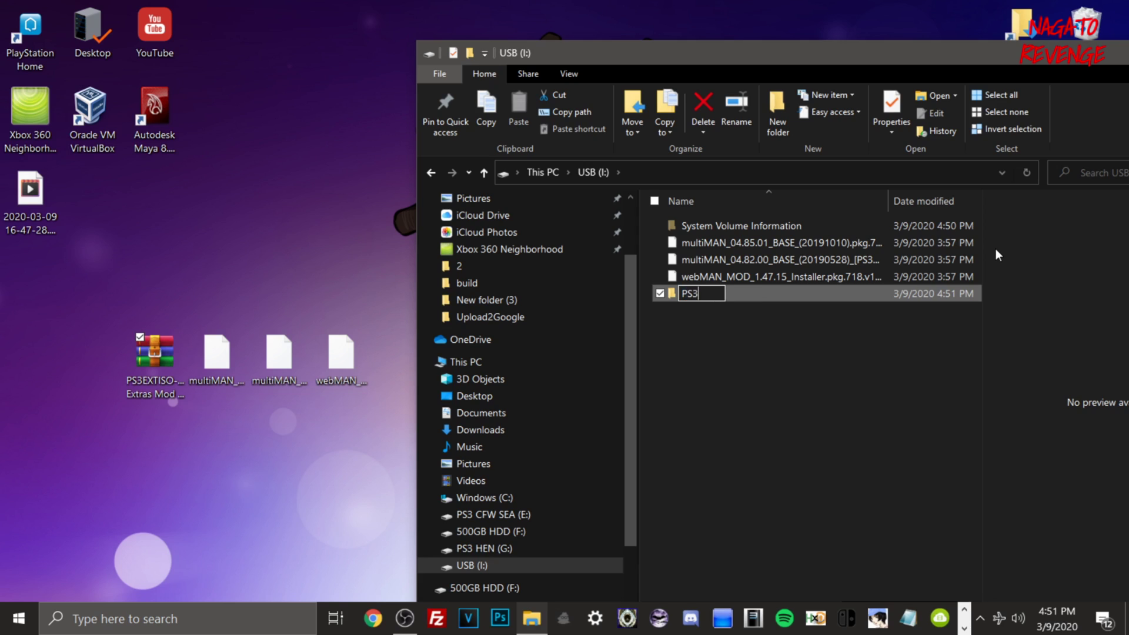
pyautogui.write('ISO')
pyautogui.press('Return')
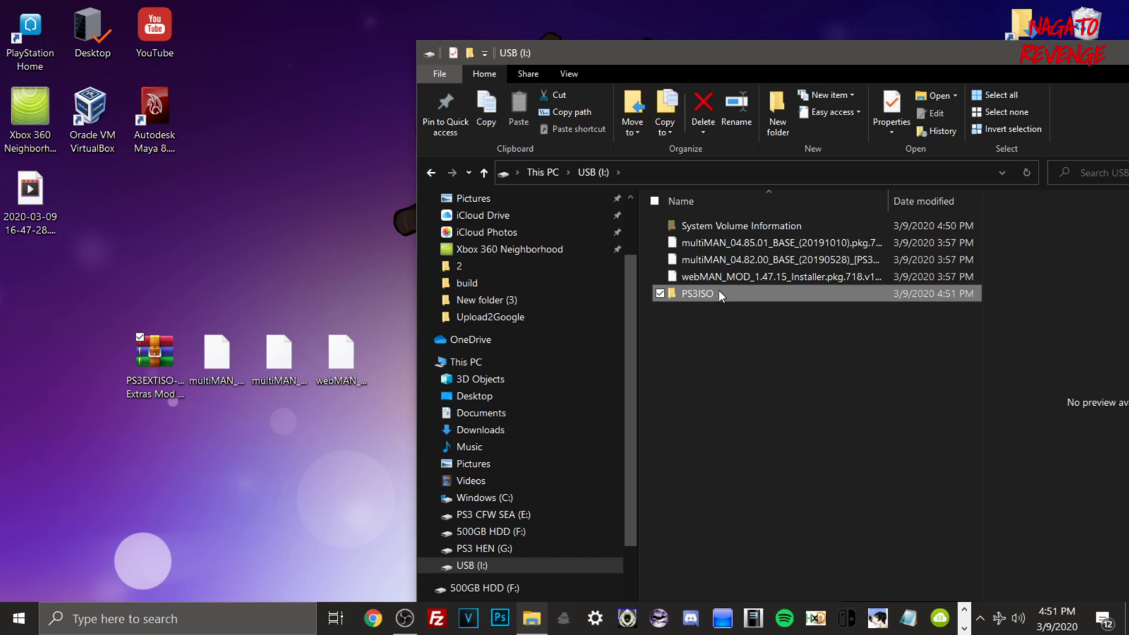
pyautogui.doubleClick(719, 290)
pyautogui.click(156, 365)
# Copy PS3EXTISO-[XMB Extras Mod Collection].iso into PS3ISO, verify the USB contents, and close File Explorer.
pyautogui.moveTo(158, 369); pyautogui.dragTo(716, 271)
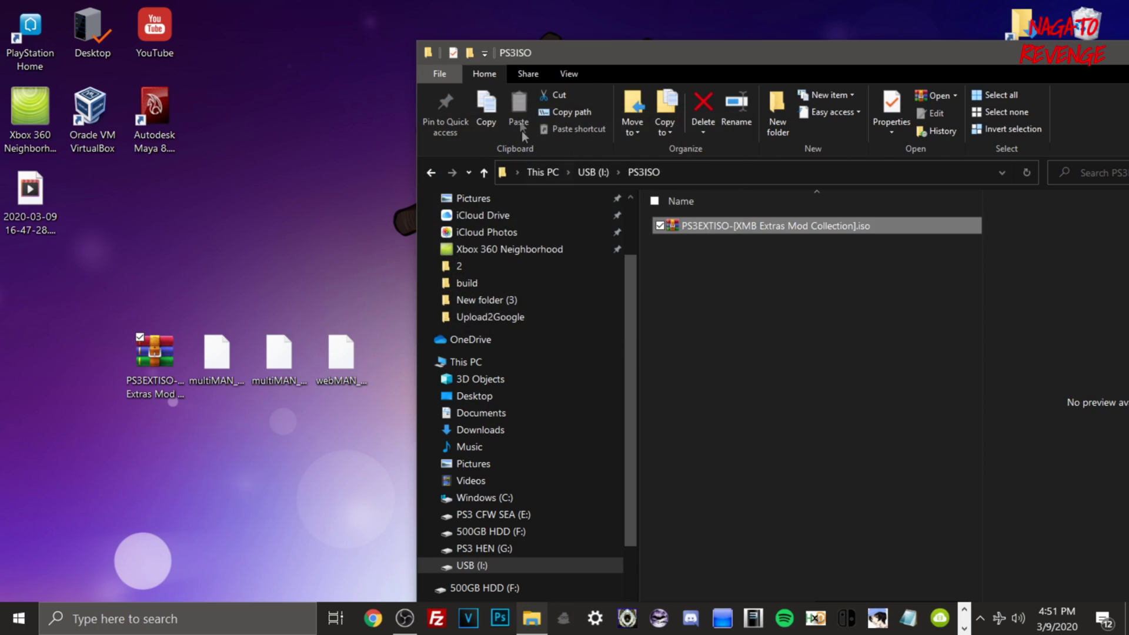
pyautogui.moveTo(703, 58); pyautogui.dragTo(434, 24)
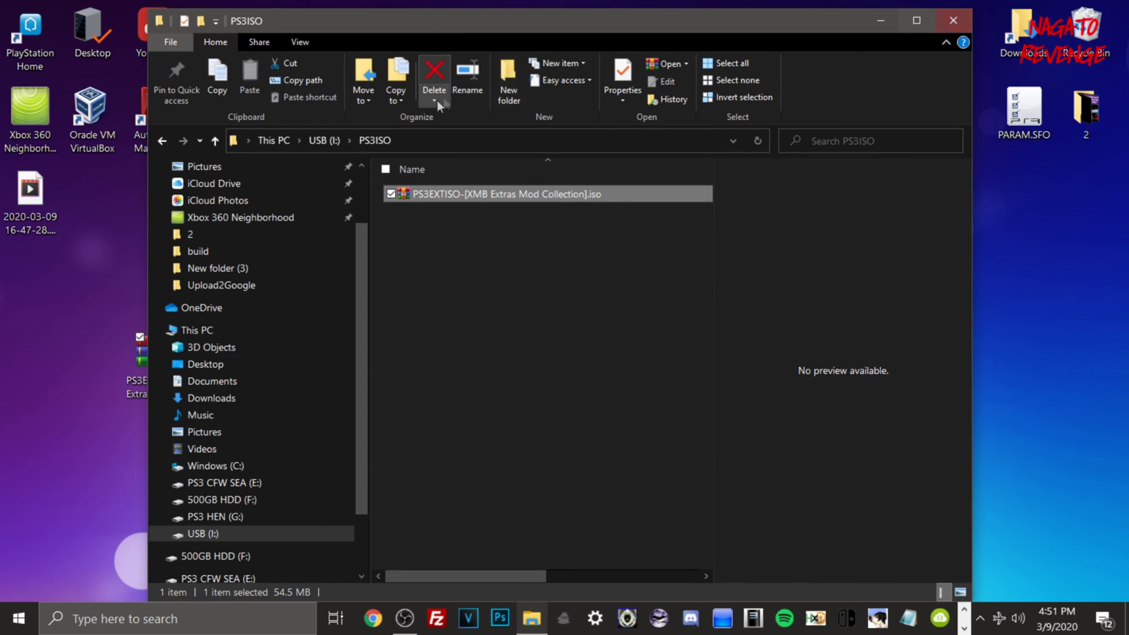
pyautogui.click(325, 140)
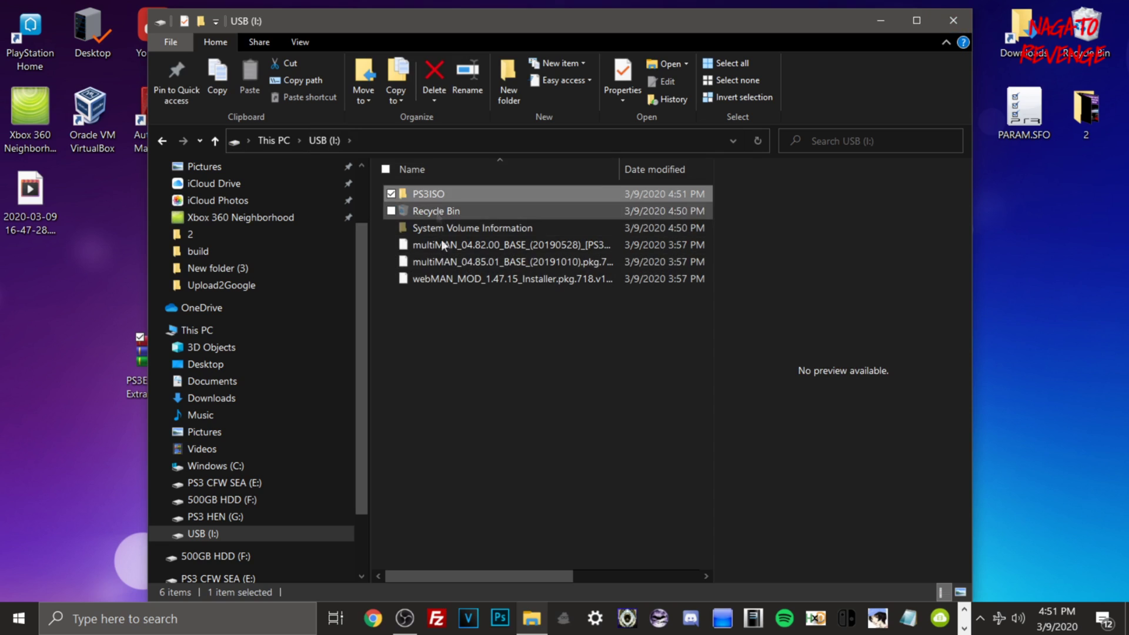
pyautogui.moveTo(484, 327); pyautogui.dragTo(467, 246)
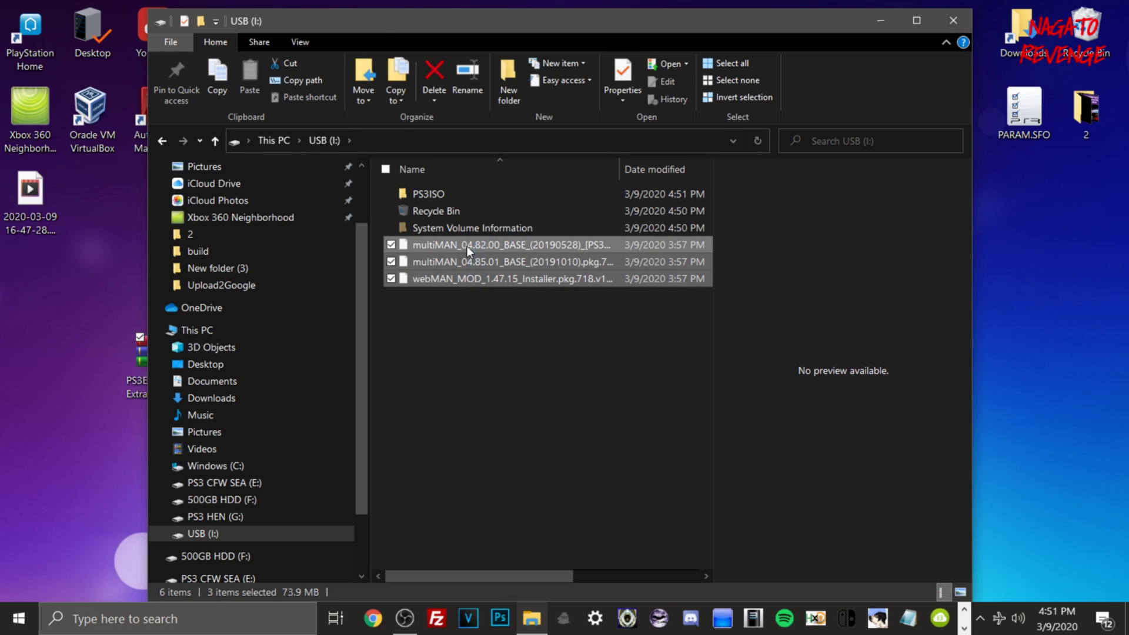
pyautogui.doubleClick(419, 193)
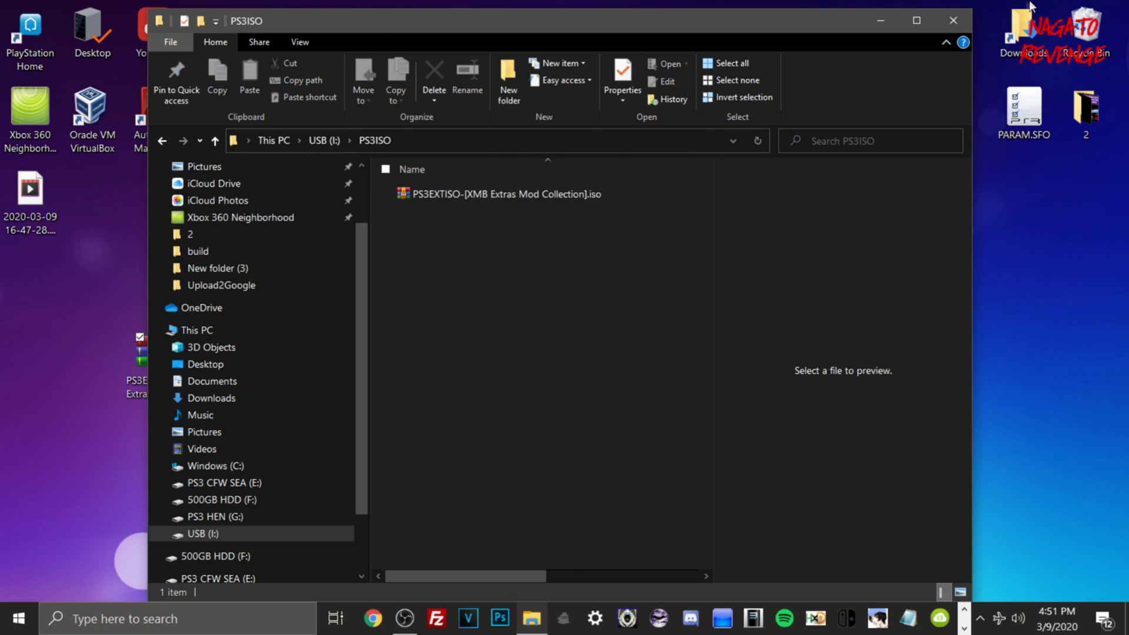
pyautogui.click(943, 20)
pyautogui.click(980, 619)
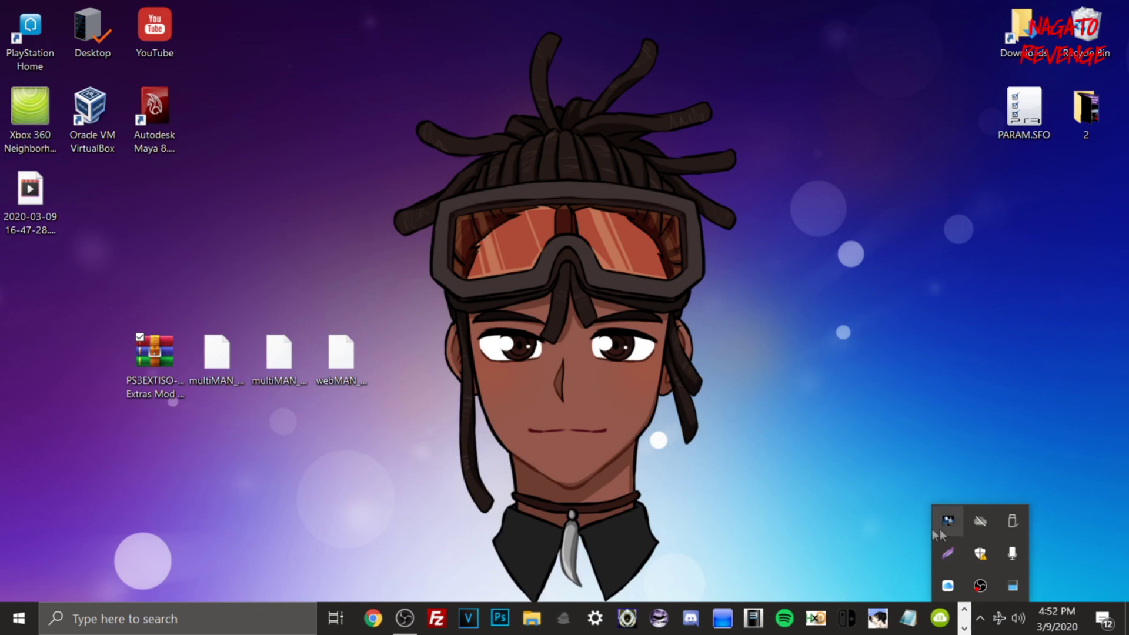
# Eject the USB (I:) mass storage device via Safely Remove Hardware and dismiss the notification.
pyautogui.click(1008, 524)
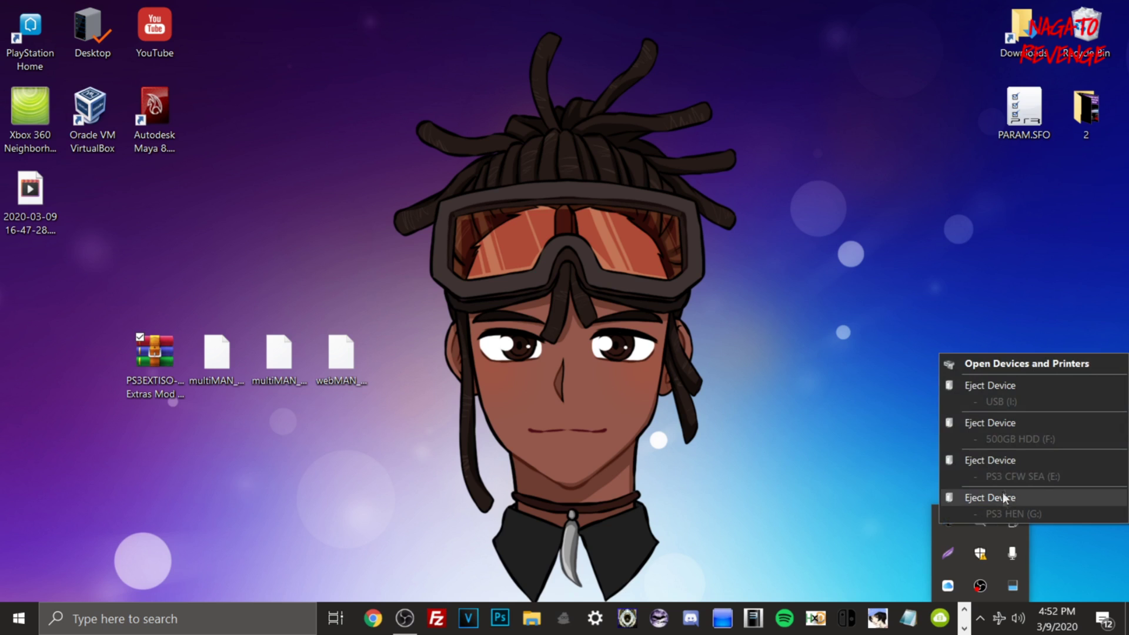
pyautogui.click(991, 386)
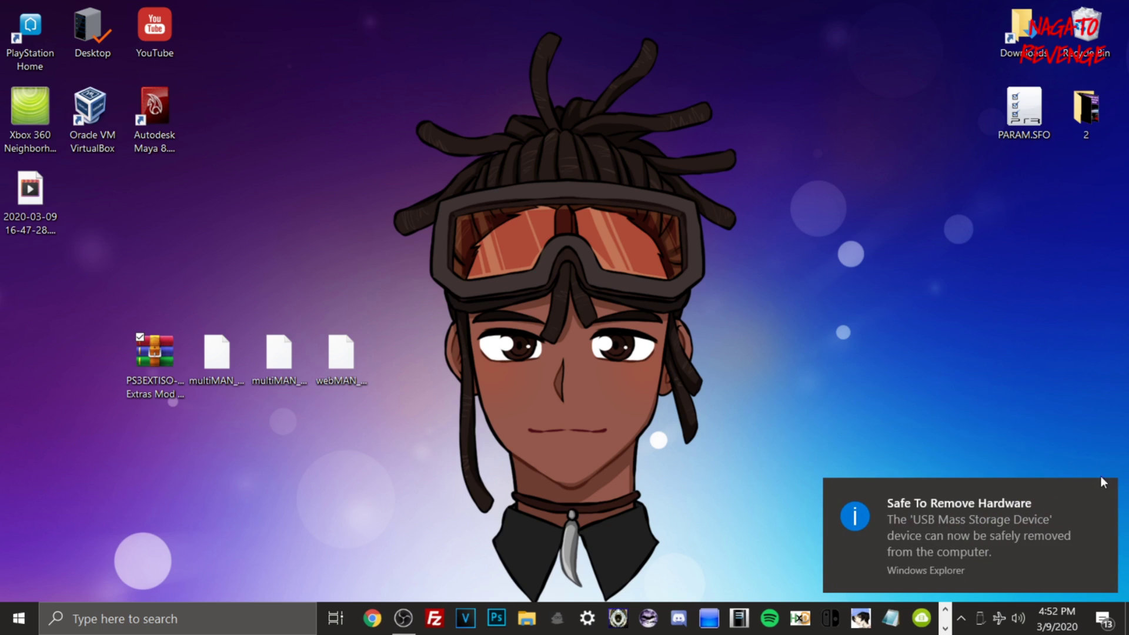
pyautogui.click(1103, 491)
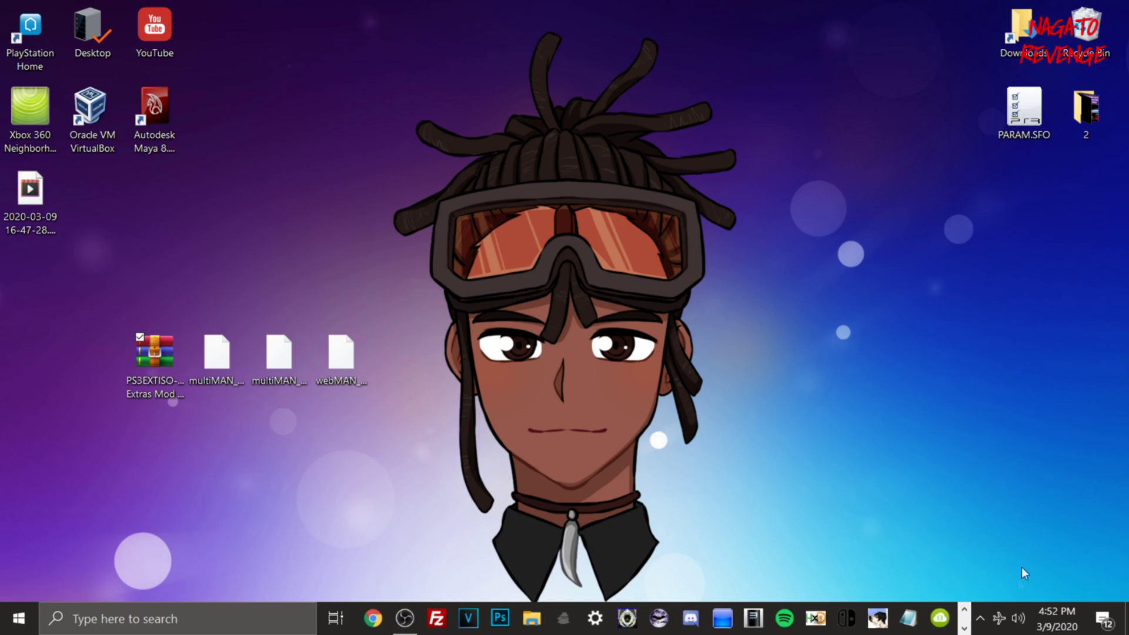
pyautogui.click(980, 624)
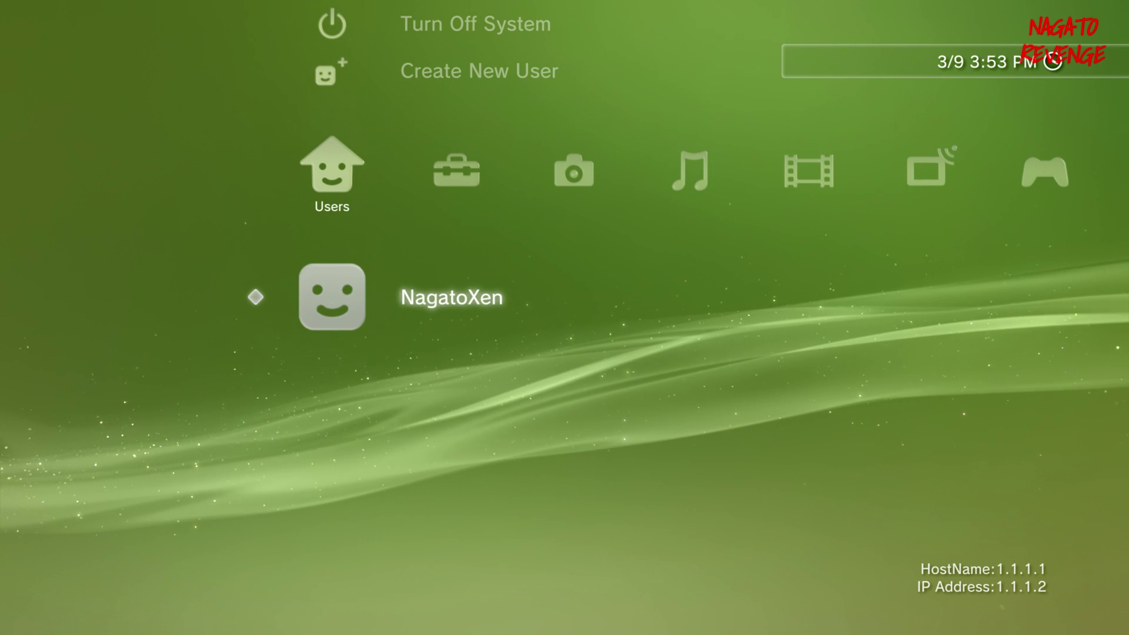
# Navigate the XMB across to the Game category and down to Package Manager.
pyautogui.press('Right')
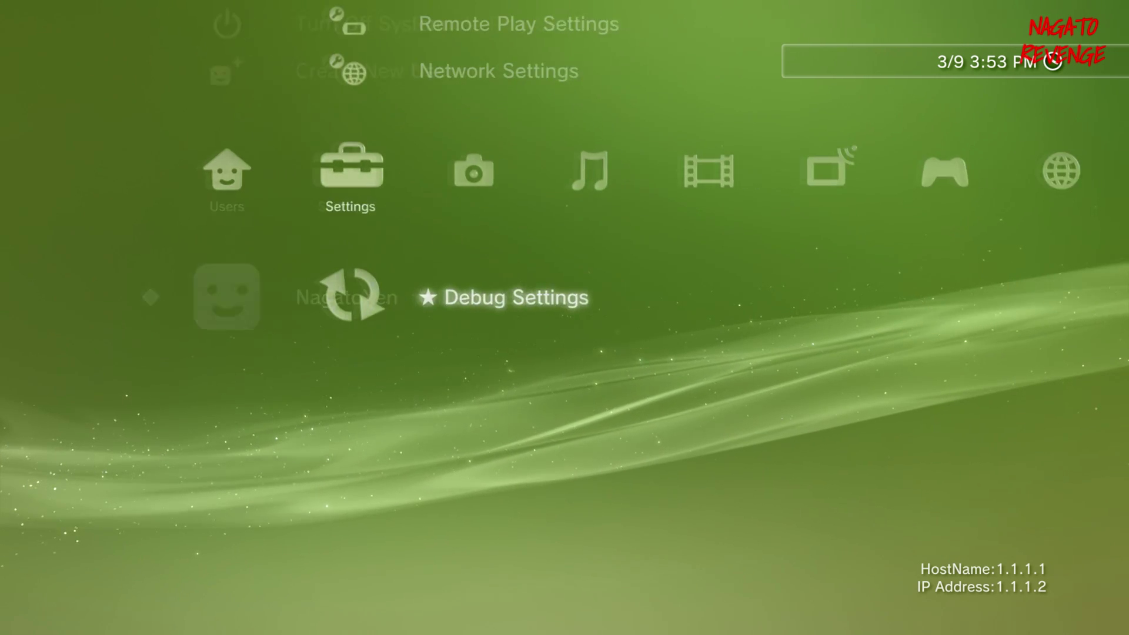
pyautogui.press('Up')
pyautogui.press('Right')
pyautogui.press('Right')
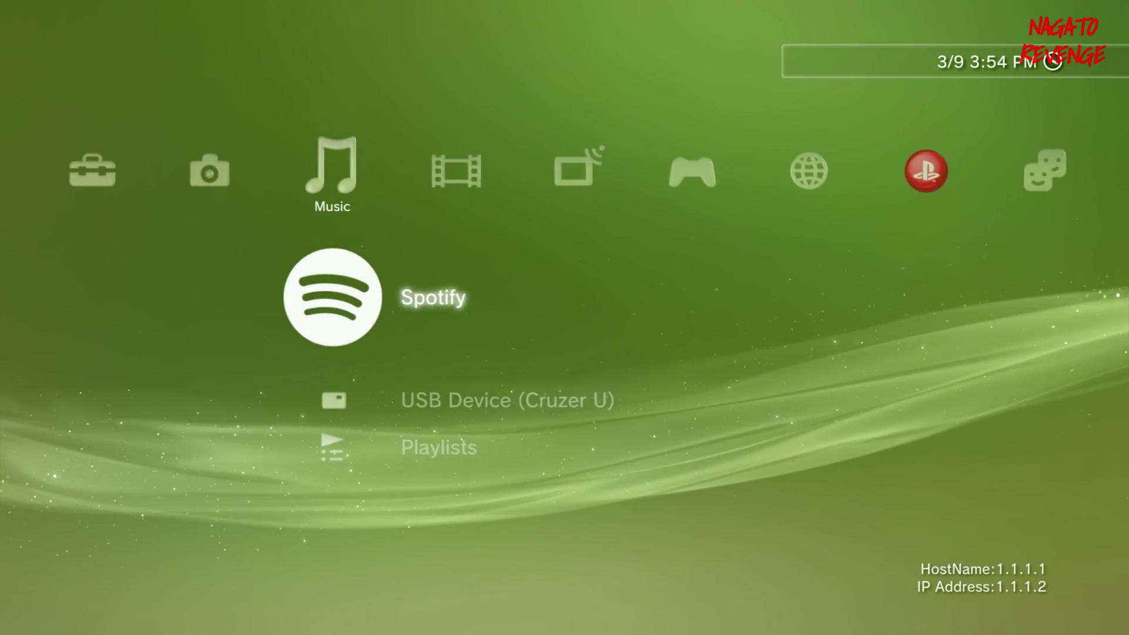
pyautogui.press('Right')
pyautogui.press('Right')
pyautogui.press('Right')
pyautogui.press('Down')
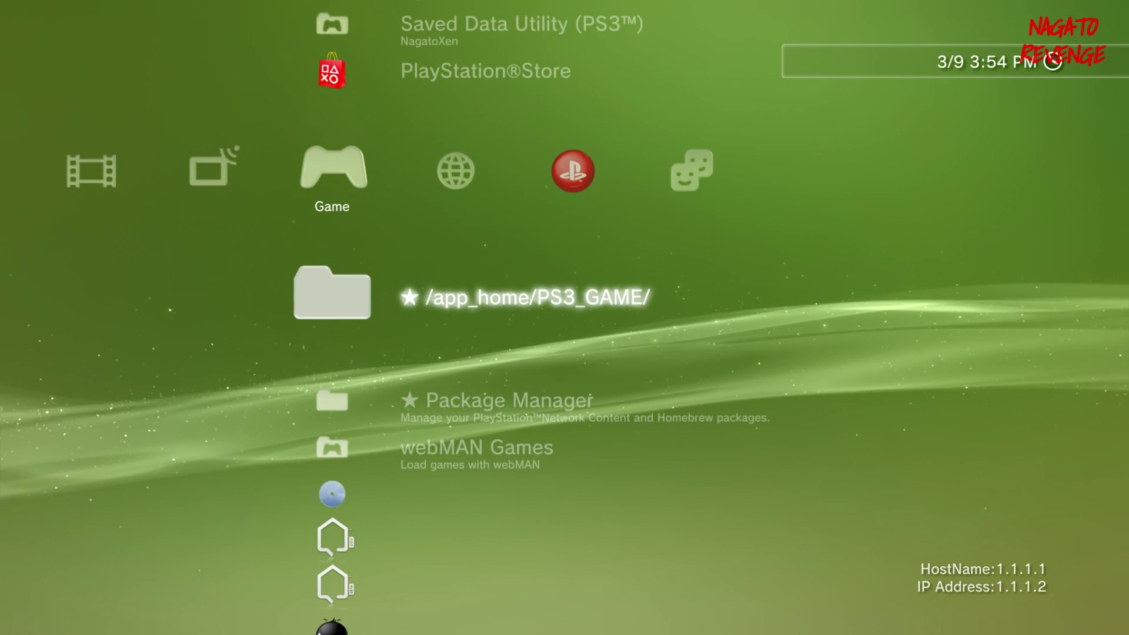
pyautogui.press('Down')
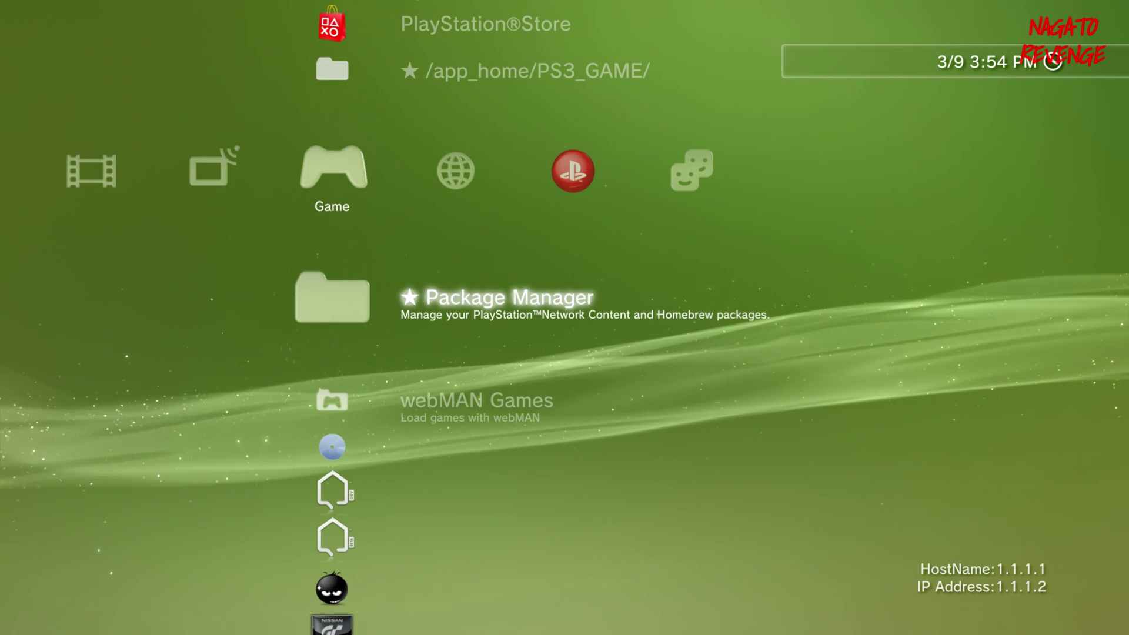
# In Package Manager, open Install Package Files > Standard and select multiMAN_04.85.01.
pyautogui.press('Return')
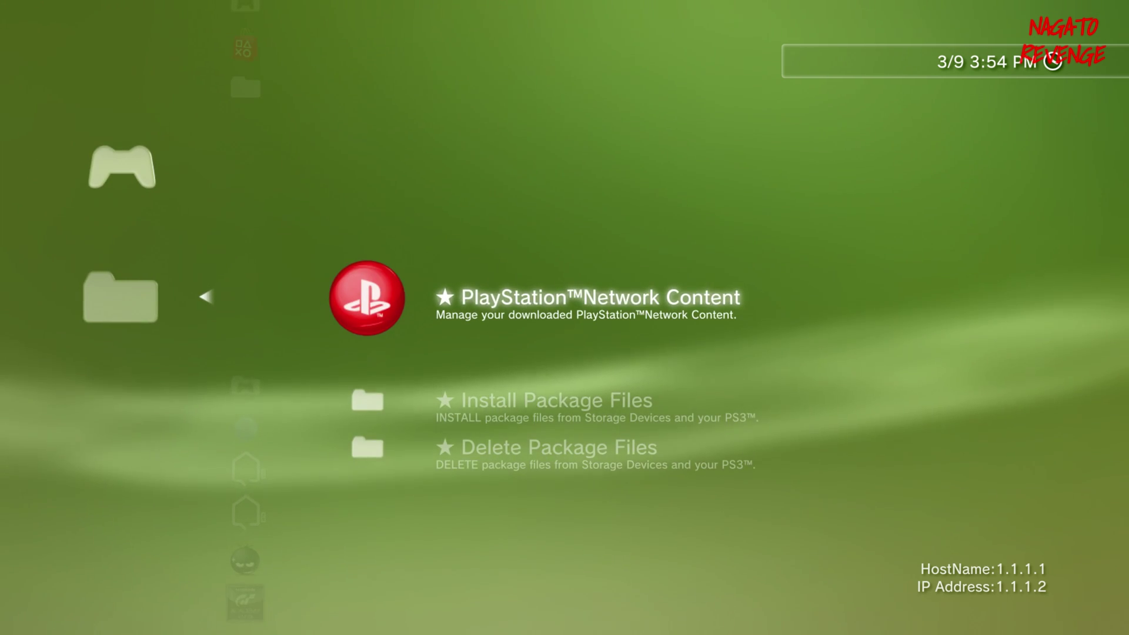
pyautogui.press('Down')
pyautogui.press('Return')
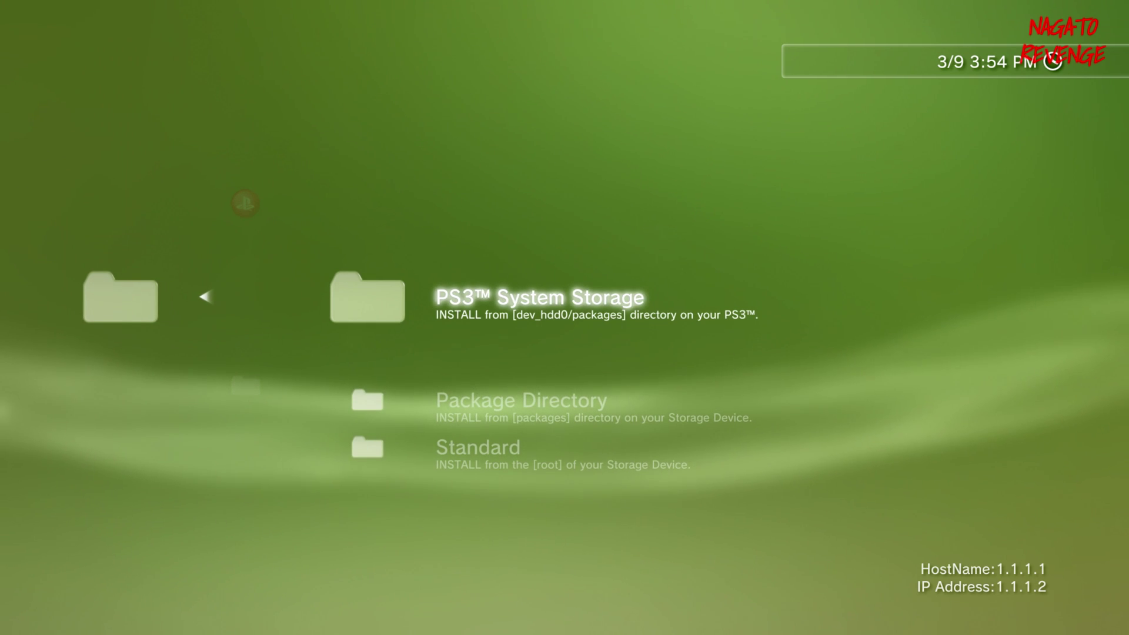
pyautogui.press('Down')
pyautogui.press('Down')
pyautogui.press('Return')
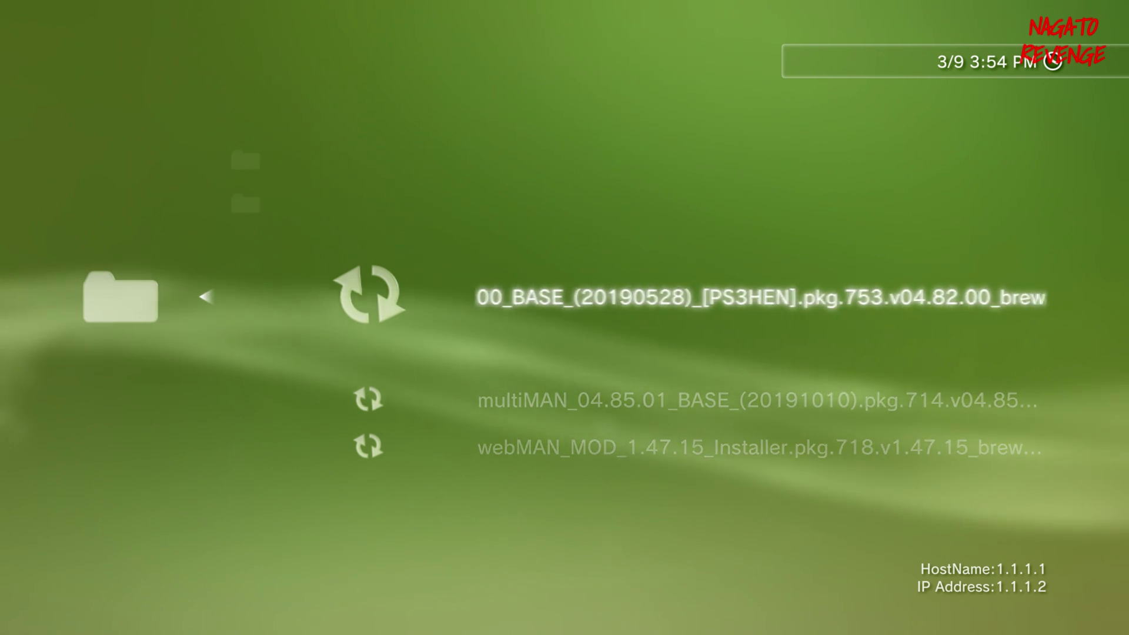
pyautogui.press('Down')
pyautogui.press('Down')
pyautogui.press('Up')
pyautogui.press('Up')
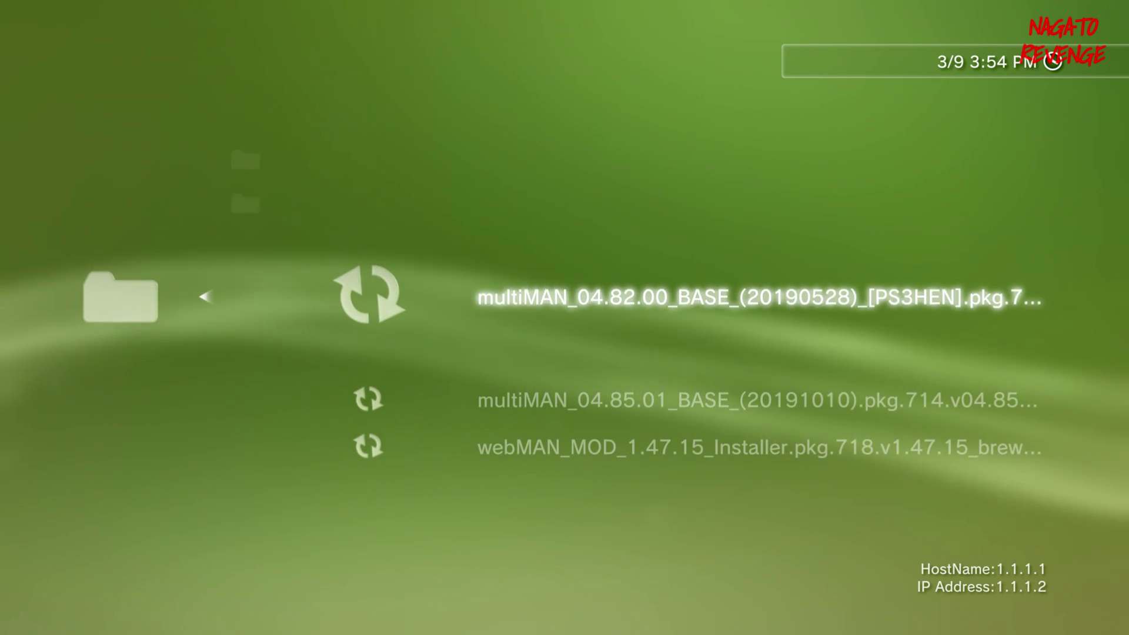
pyautogui.press('Down')
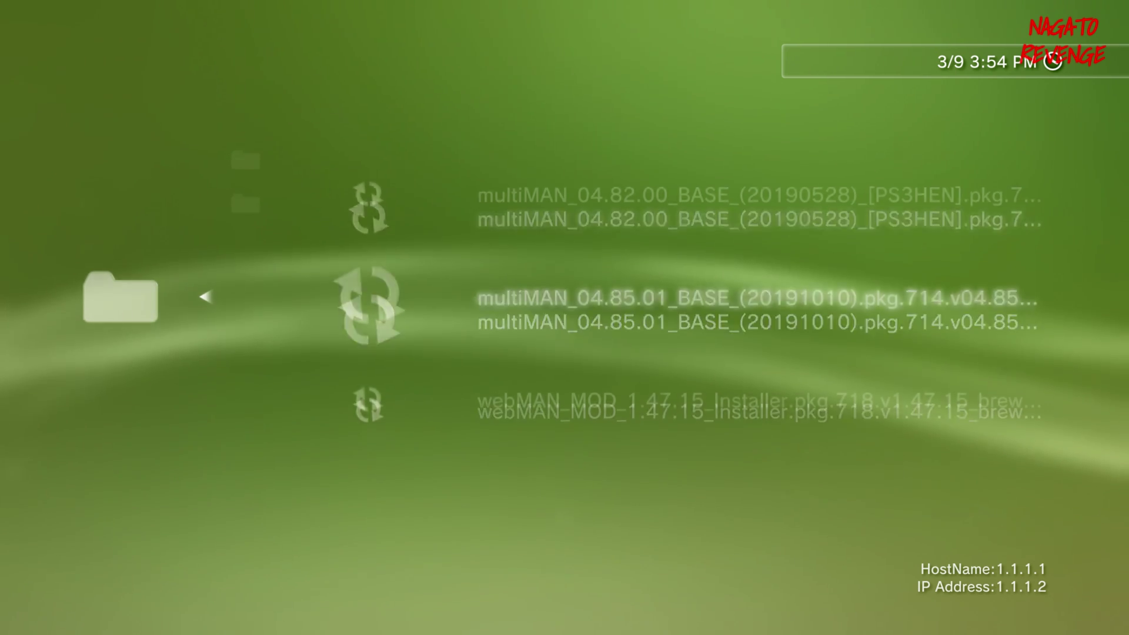
pyautogui.press('Up')
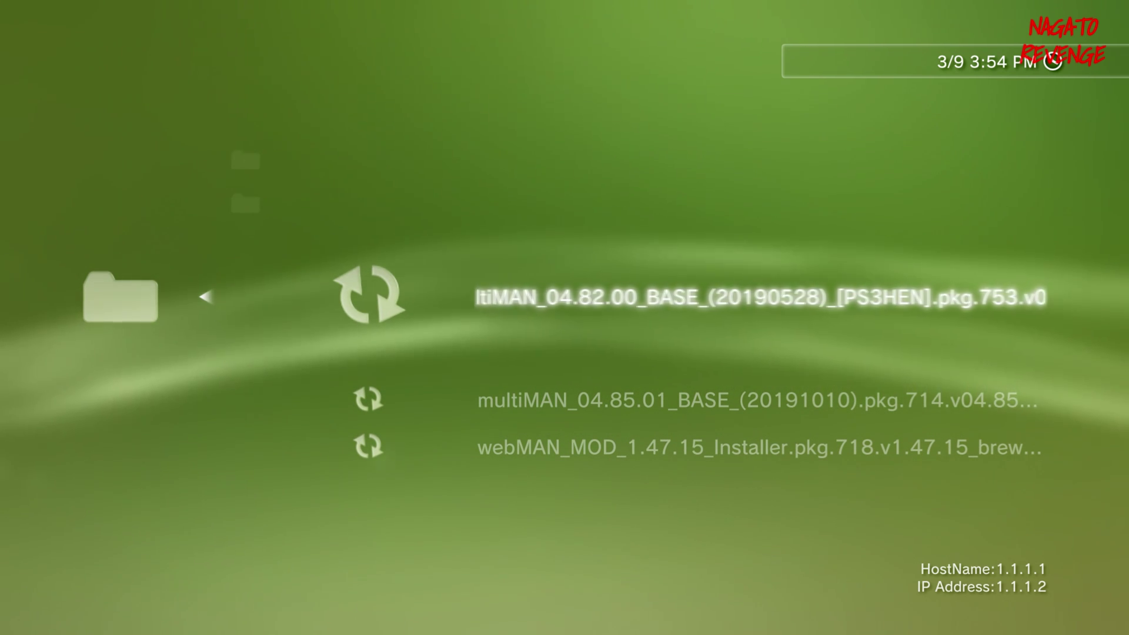
pyautogui.press('Down')
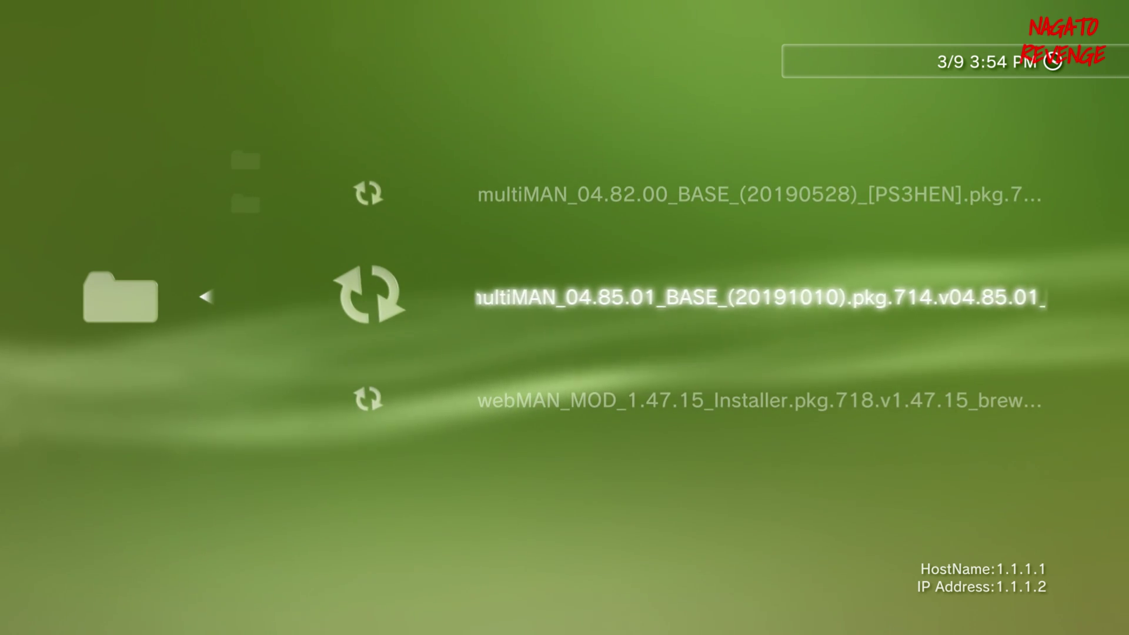
# Install the multiMAN_04.85.01 package, confirm, and dismiss the completion screen.
pyautogui.press('Return')
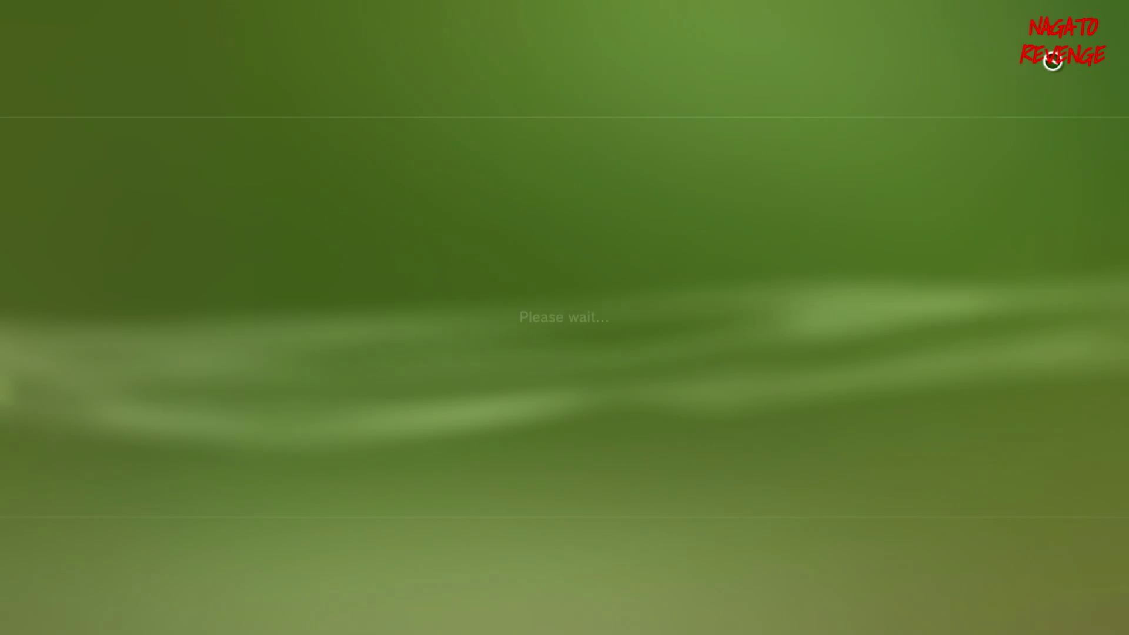
pyautogui.press('Return')
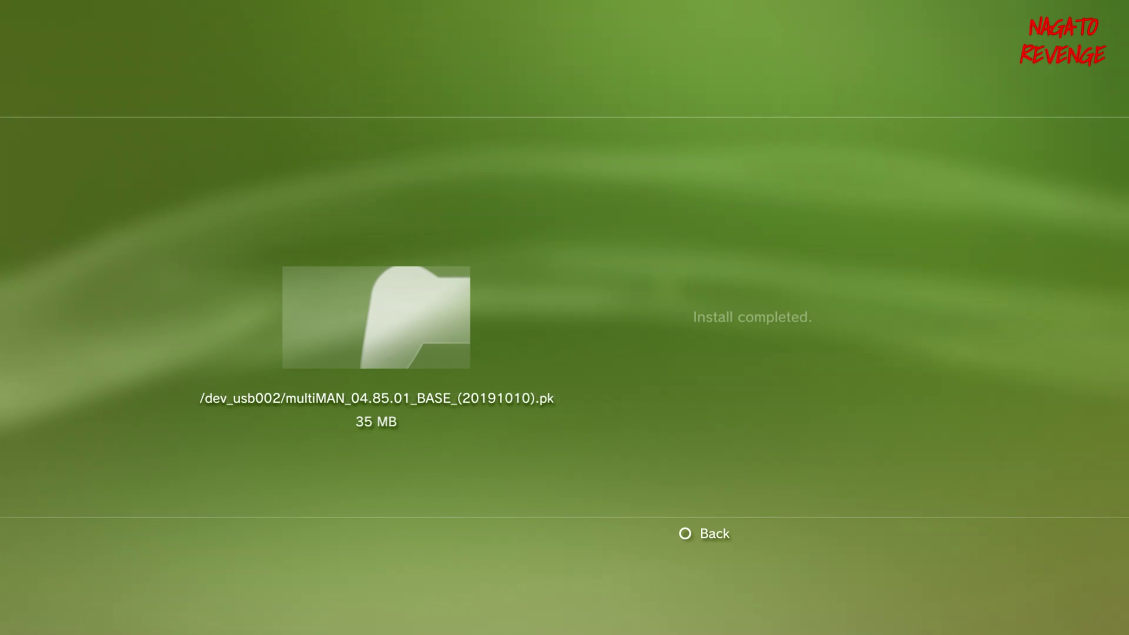
pyautogui.press('Escape')
pyautogui.press('Return')
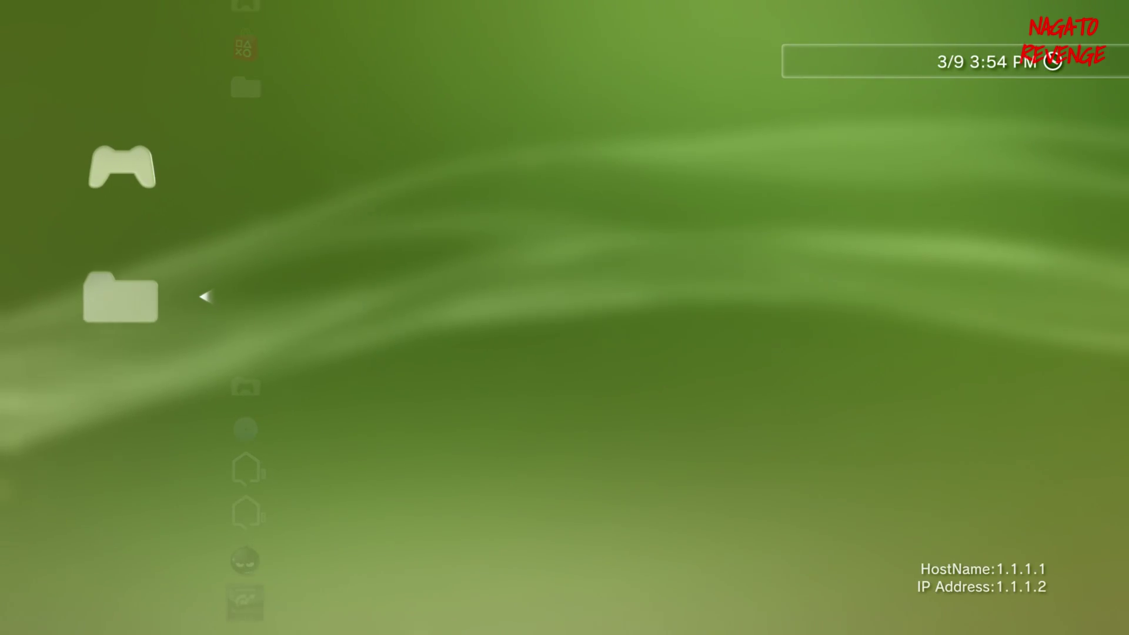
# Open Install Package Files > Standard and select the webMAN_MOD_1.47.15 package.
pyautogui.press('Down')
pyautogui.press('Return')
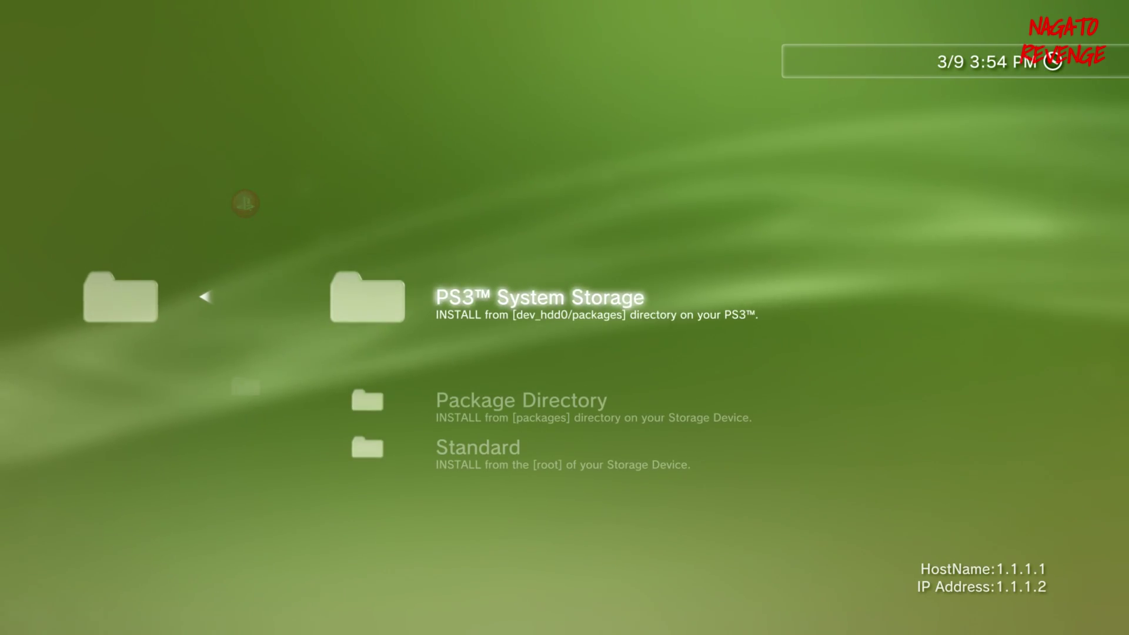
pyautogui.press('Down')
pyautogui.press('Down')
pyautogui.press('Return')
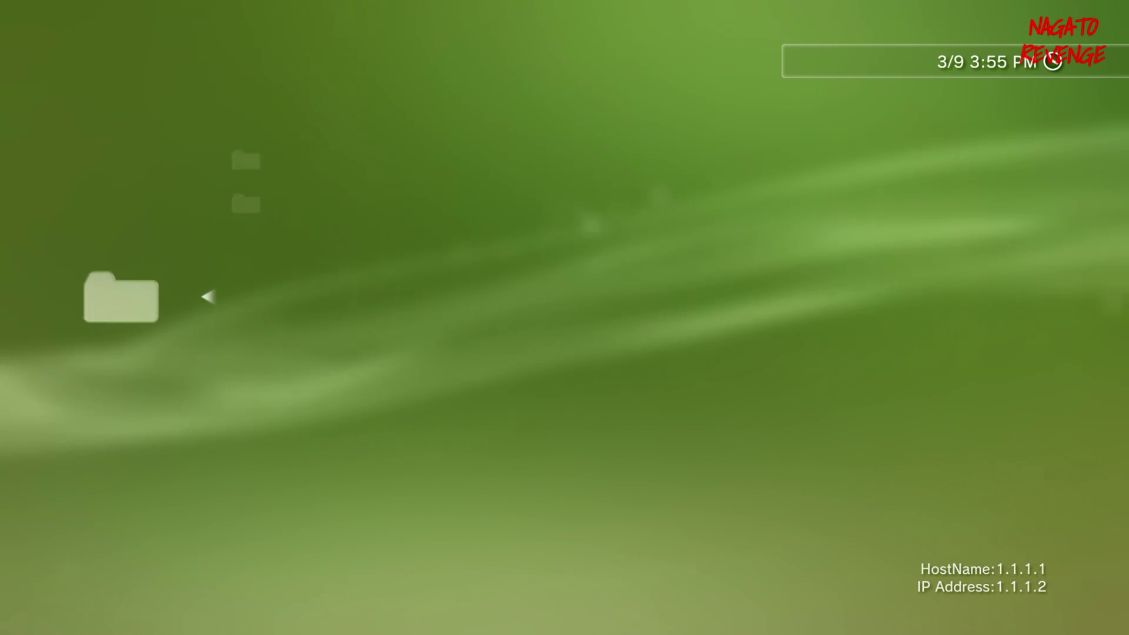
pyautogui.press('Down')
pyautogui.press('Down')
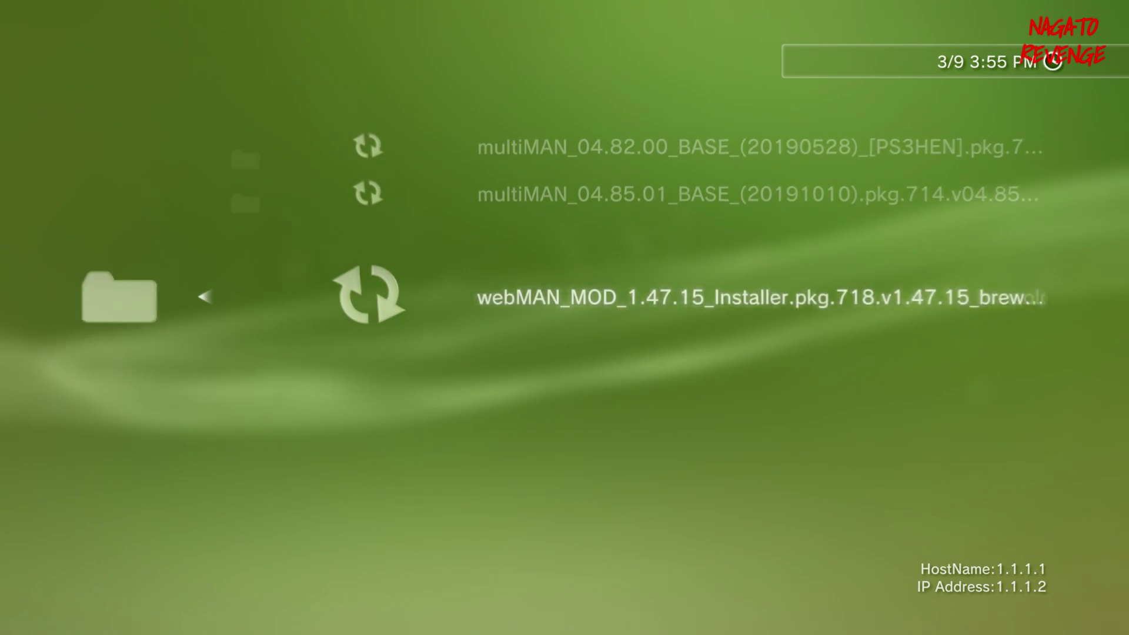
# Install webMAN_MOD_1.47.15, confirming the same-version reinstall, and return to the Game column.
pyautogui.press('Return')
pyautogui.press('Left')
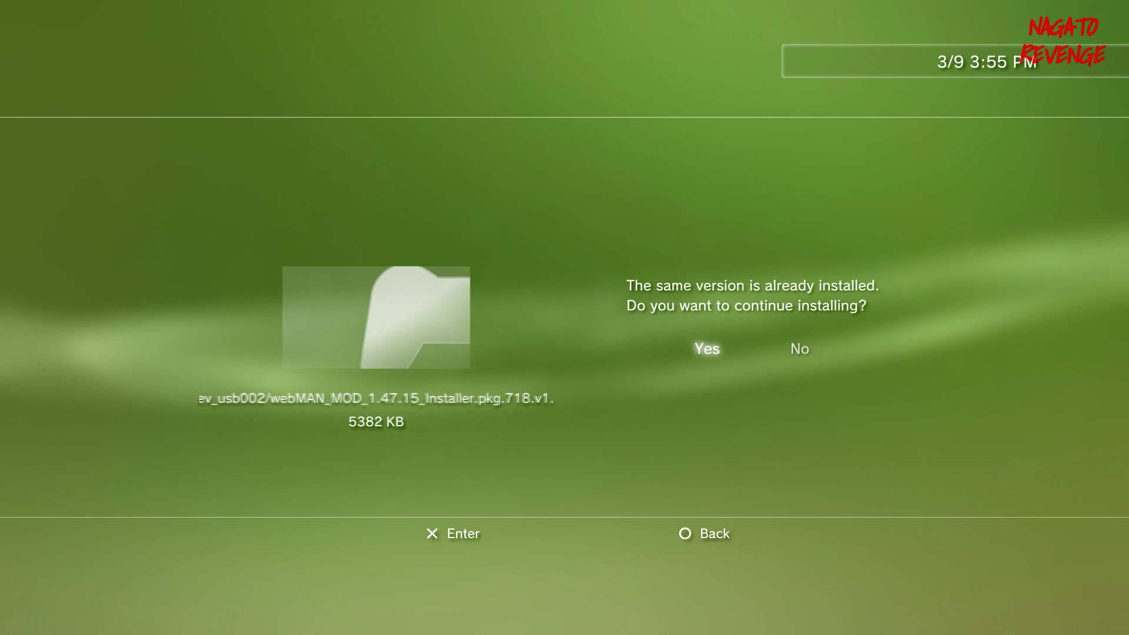
pyautogui.press('Return')
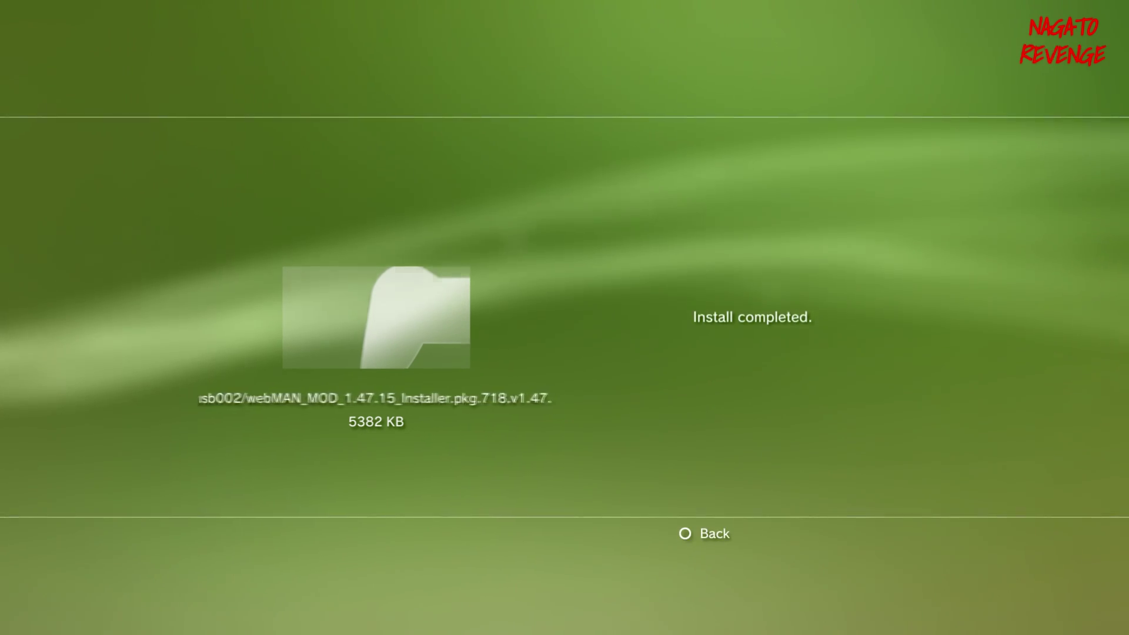
pyautogui.press('Escape')
pyautogui.press('Down')
pyautogui.press('Down')
pyautogui.press('Down')
pyautogui.press('Down')
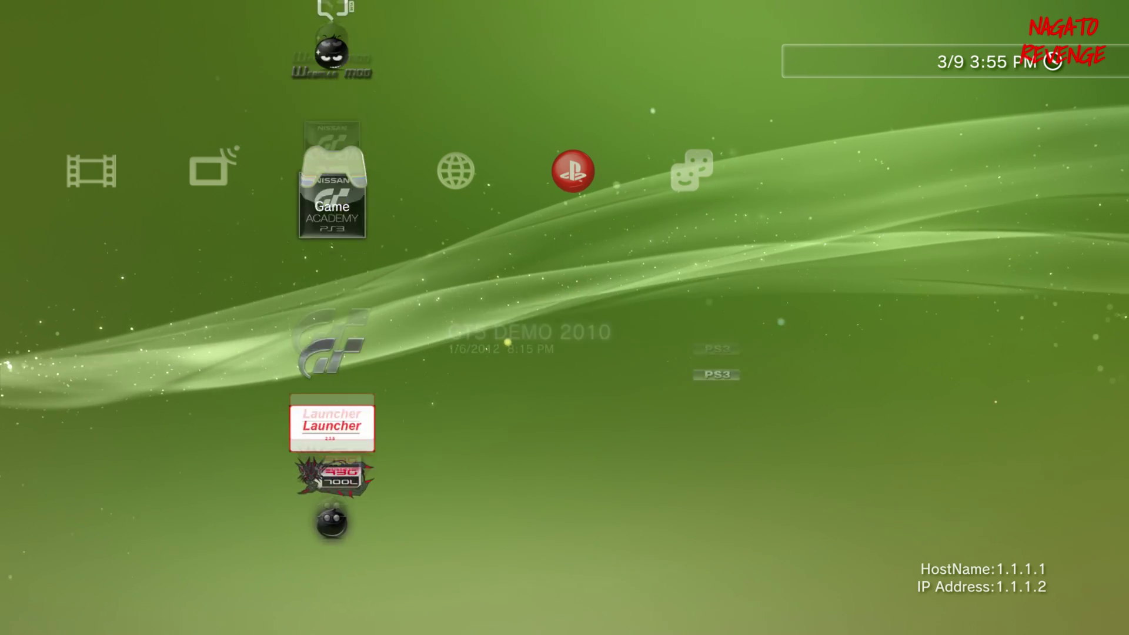
pyautogui.press('Down')
pyautogui.press('Down')
# Scroll the XMB Game column to webMAN MOD 1.47.15 and launch it with Return.
pyautogui.press('Down')
pyautogui.press('Up')
pyautogui.press('Up')
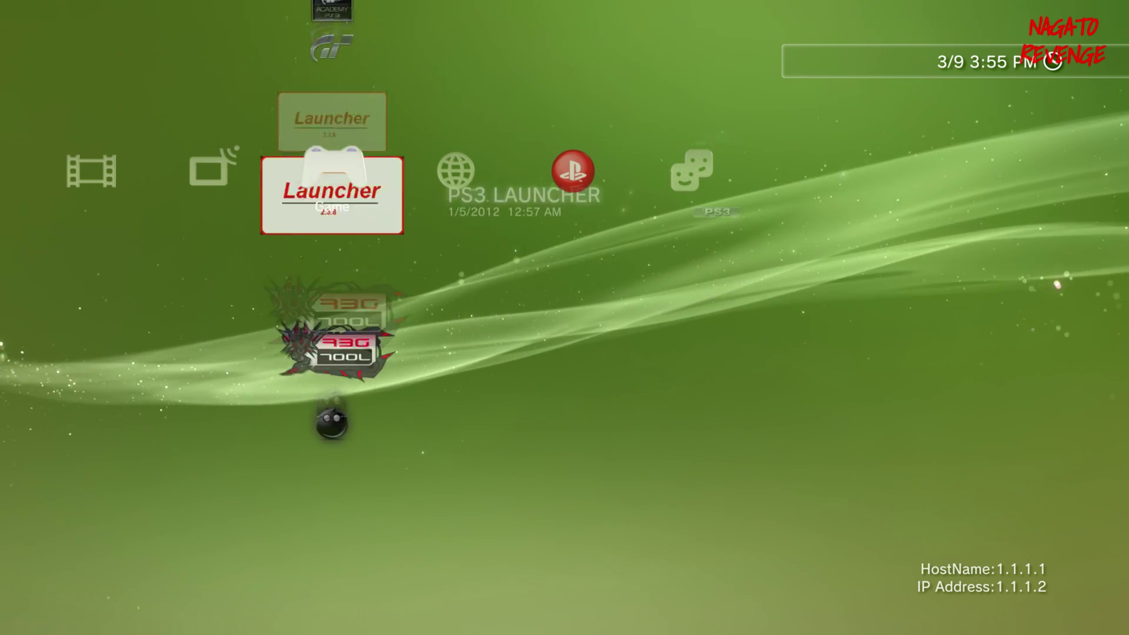
pyautogui.press('Up')
pyautogui.press('Up')
pyautogui.press('Up')
pyautogui.press('Up')
pyautogui.press('Up')
pyautogui.press('Down')
pyautogui.press('Down')
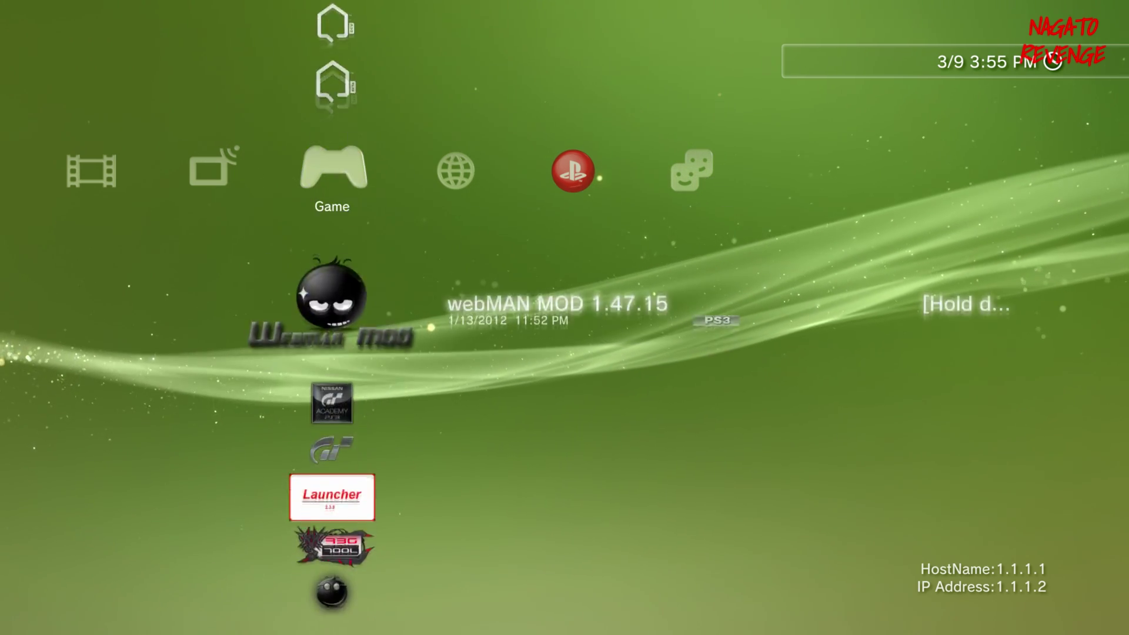
pyautogui.press('Down')
pyautogui.press('Up')
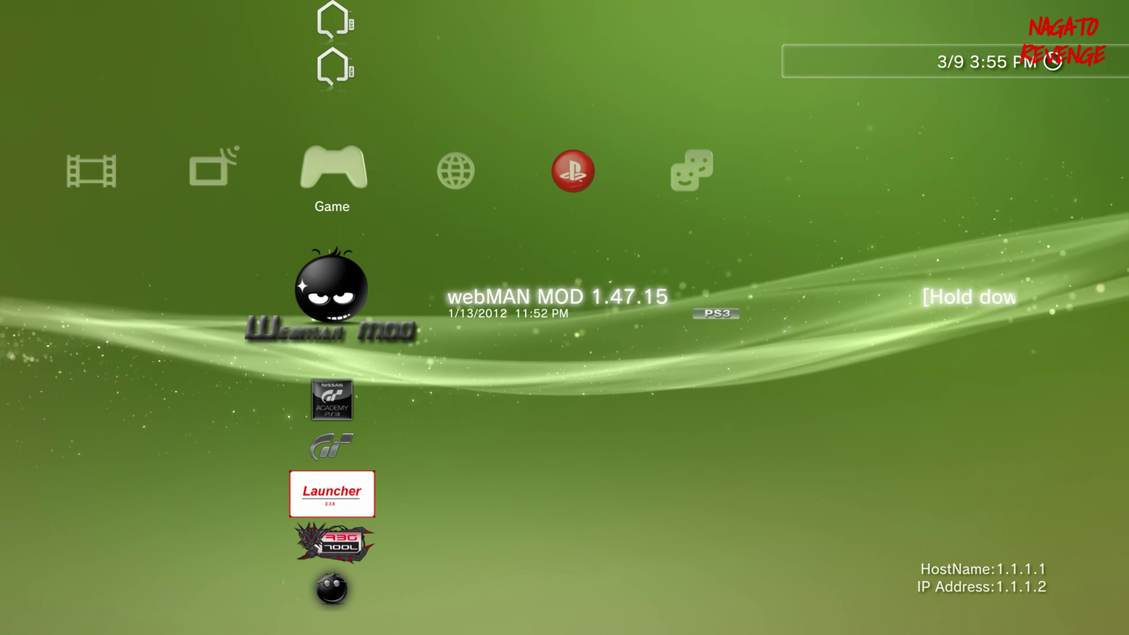
pyautogui.press('Down')
pyautogui.press('Down')
pyautogui.press('Up')
pyautogui.press('Up')
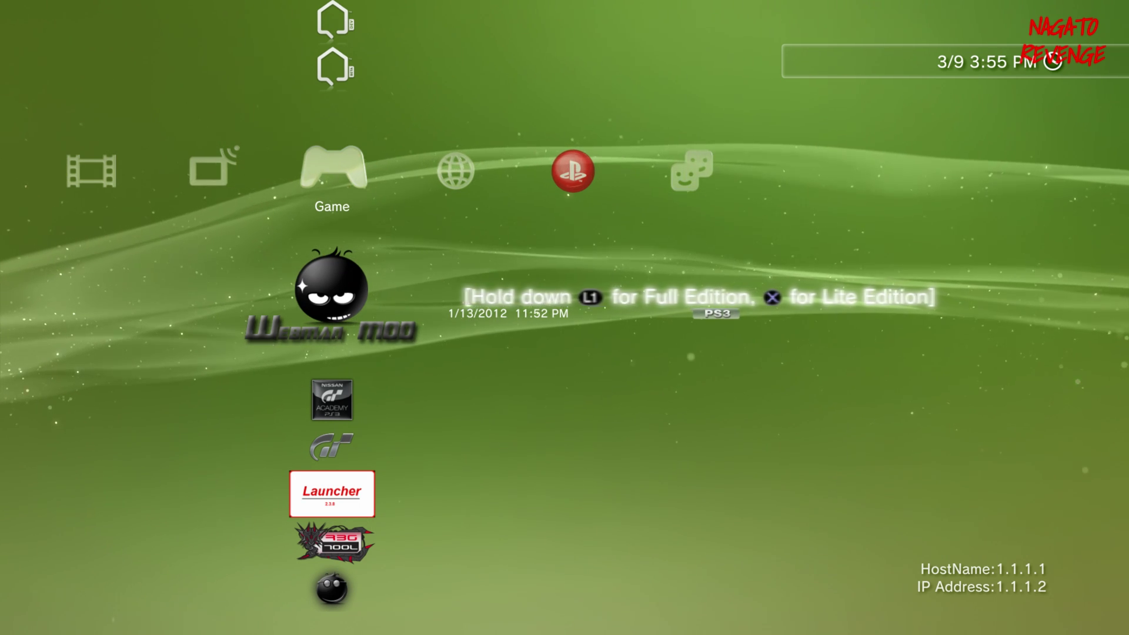
pyautogui.press('Return')
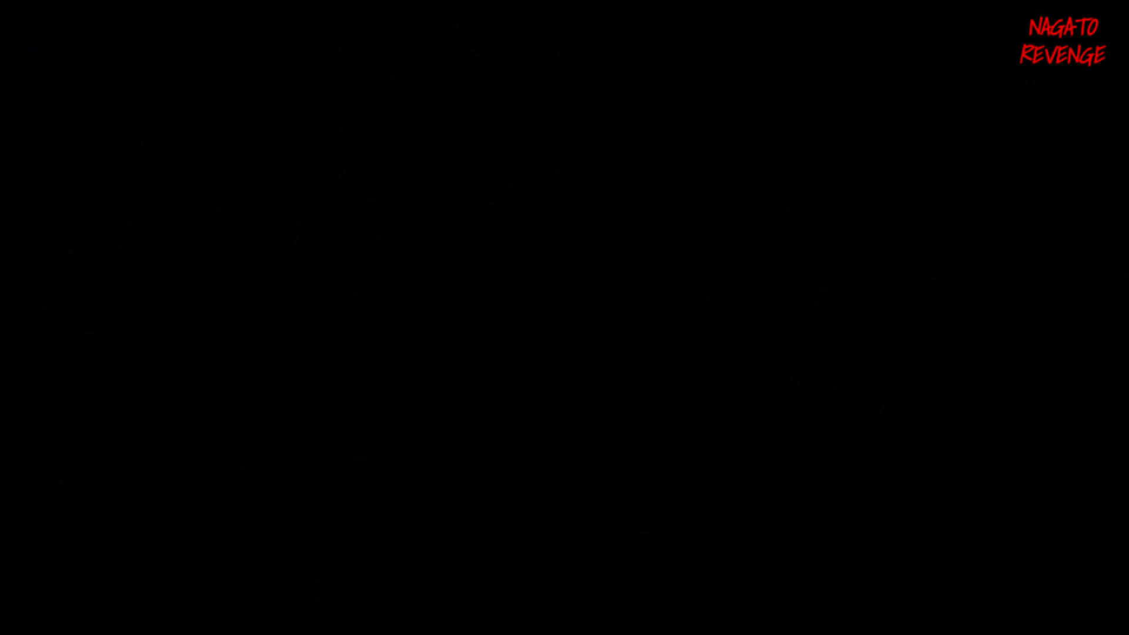